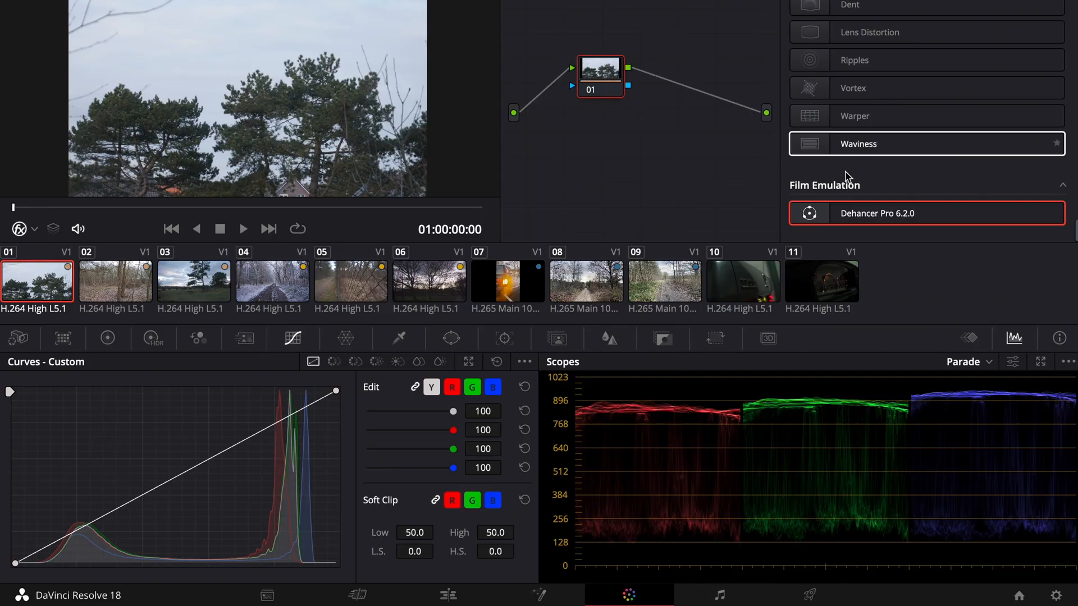
Apply the Dehancer Pro film emulation effect to node 01 of the first clip
left_click_drag(905, 212, 606, 70)
Add a serial node before the Dehancer node and delete it again
right_click(608, 105)
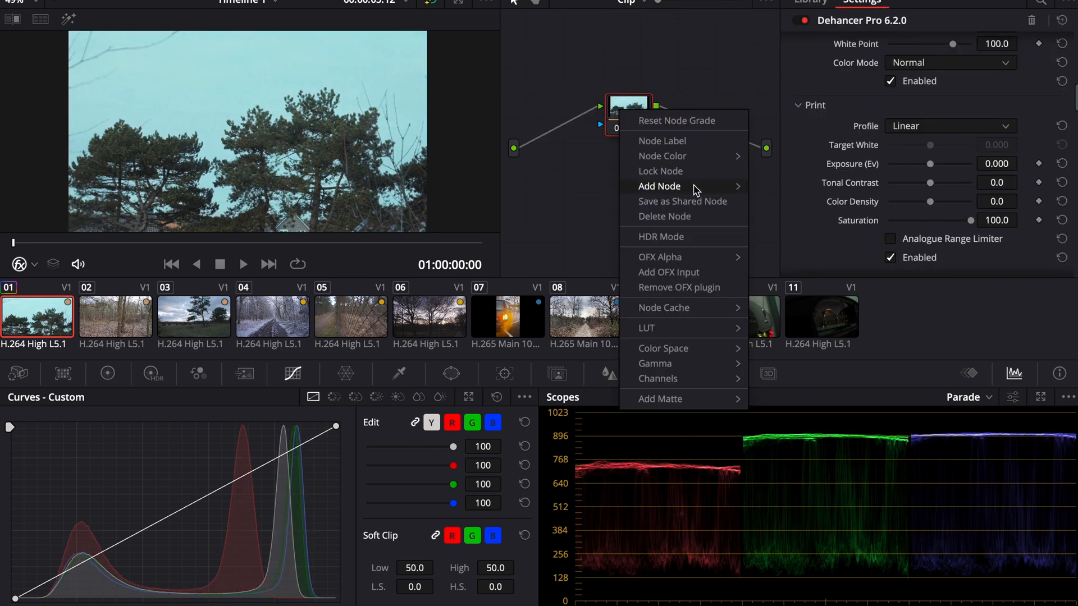
mouse_move(699, 188)
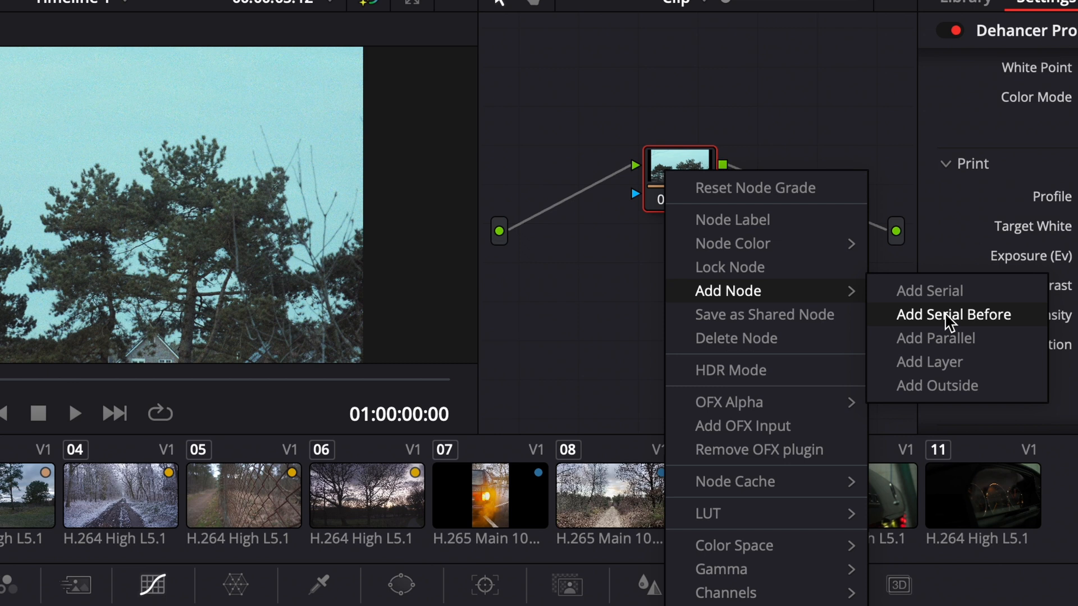
left_click(803, 201)
left_click_drag(671, 267, 588, 189)
left_click_drag(675, 160, 723, 157)
left_click(576, 158)
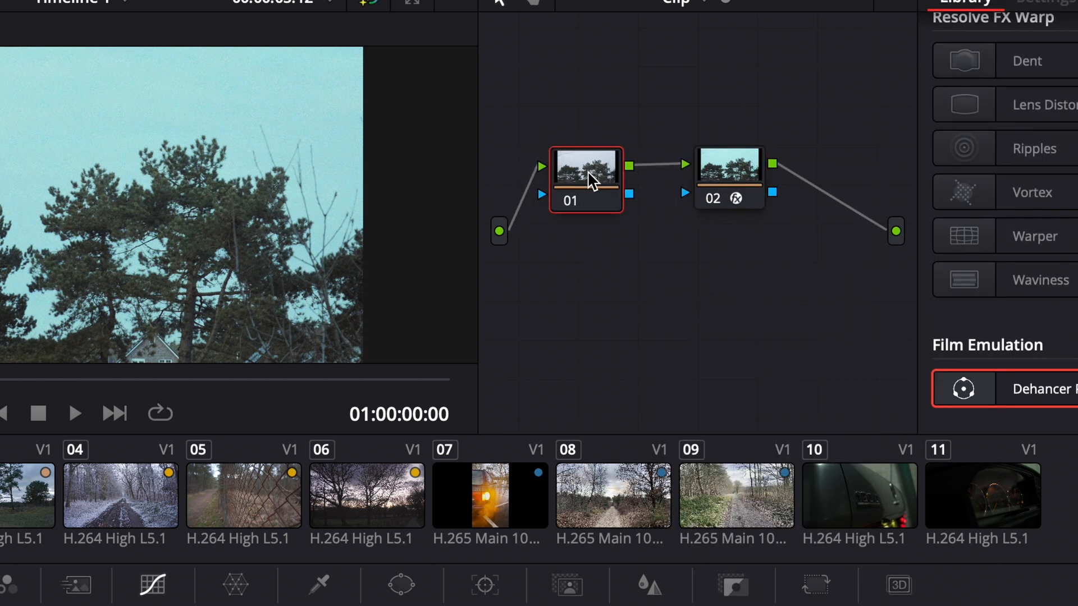
key("Delete")
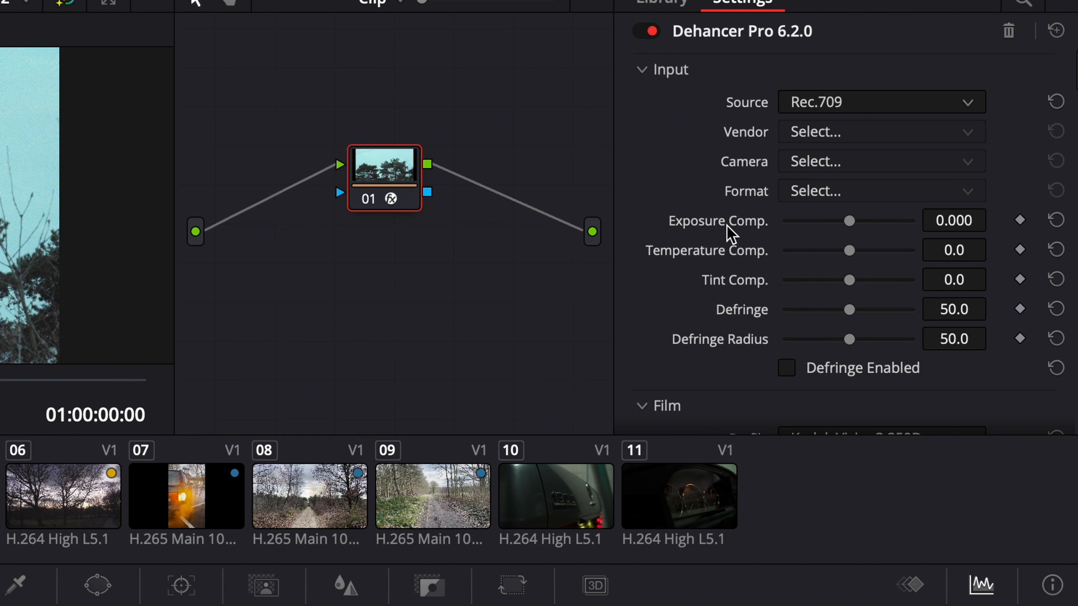
Scrub the first clip to 01:00:01:00 to inspect the default Dehancer look
scroll(751, 211, "down", 1)
scroll(750, 212, "up", 1)
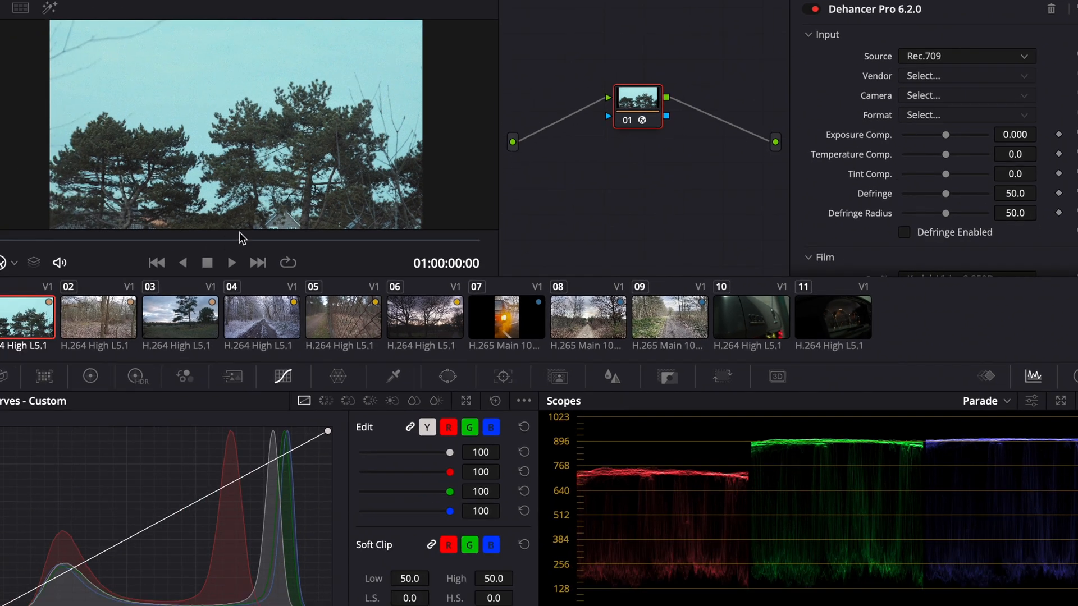
left_click_drag(243, 238, 274, 248)
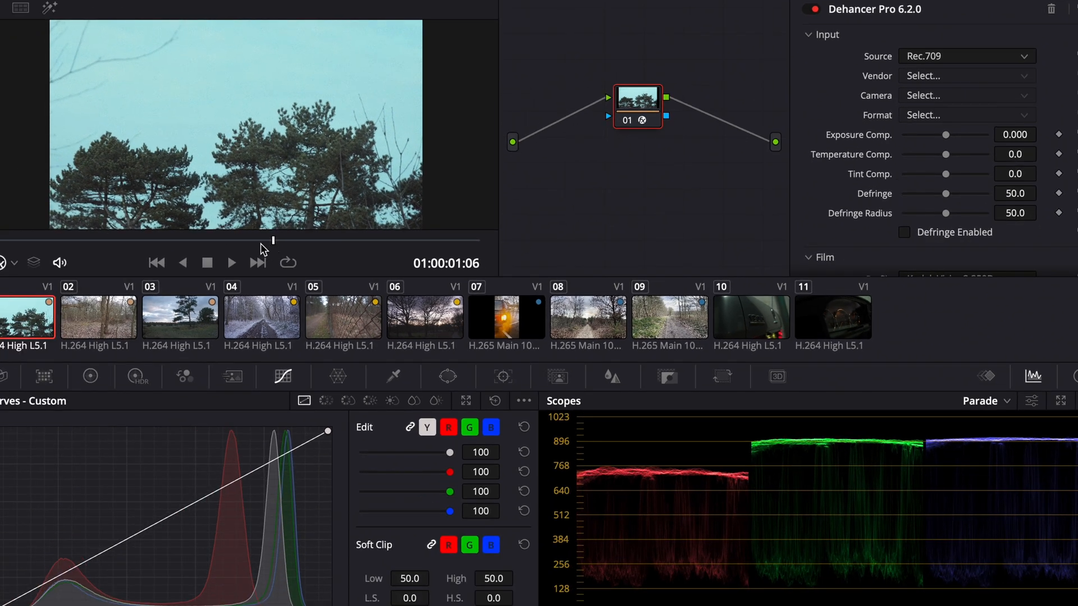
left_click(218, 240)
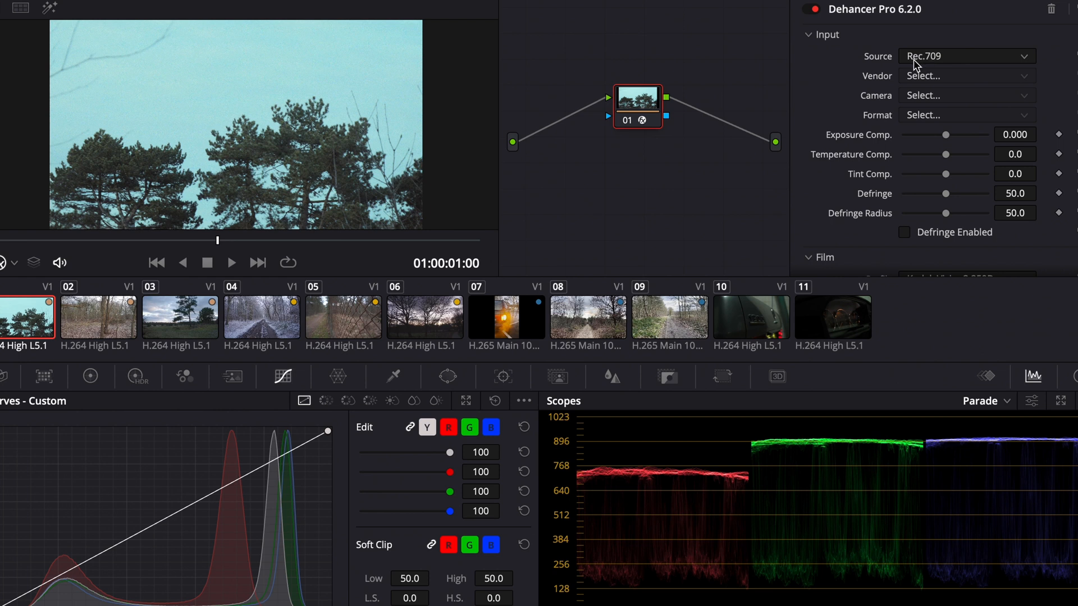
Set the Film profile in Dehancer Pro to Cinestill 800T
scroll(892, 139, "down", 1)
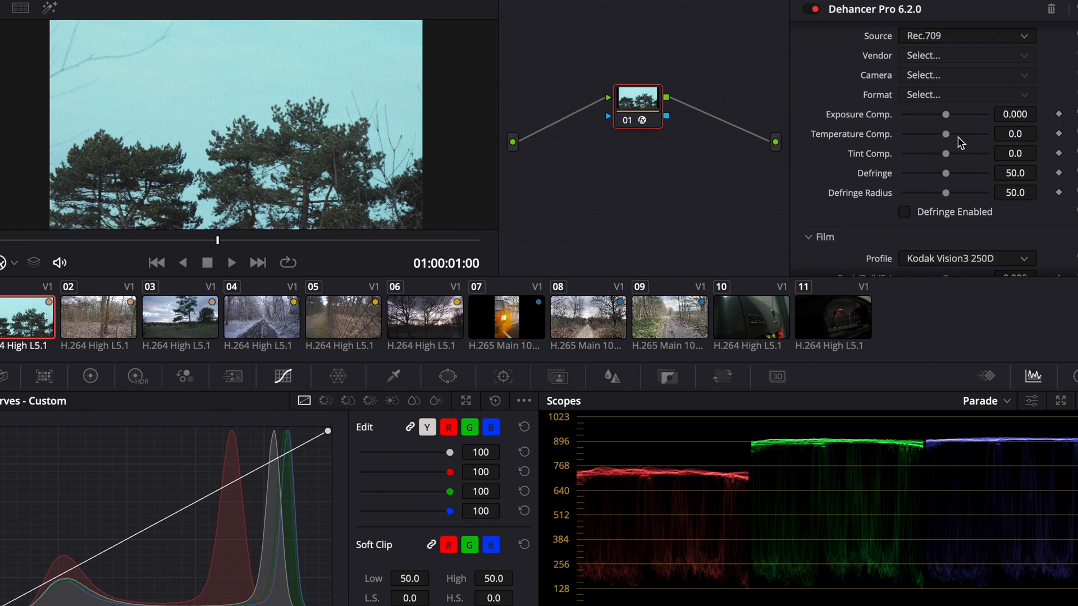
left_click_drag(946, 134, 953, 136)
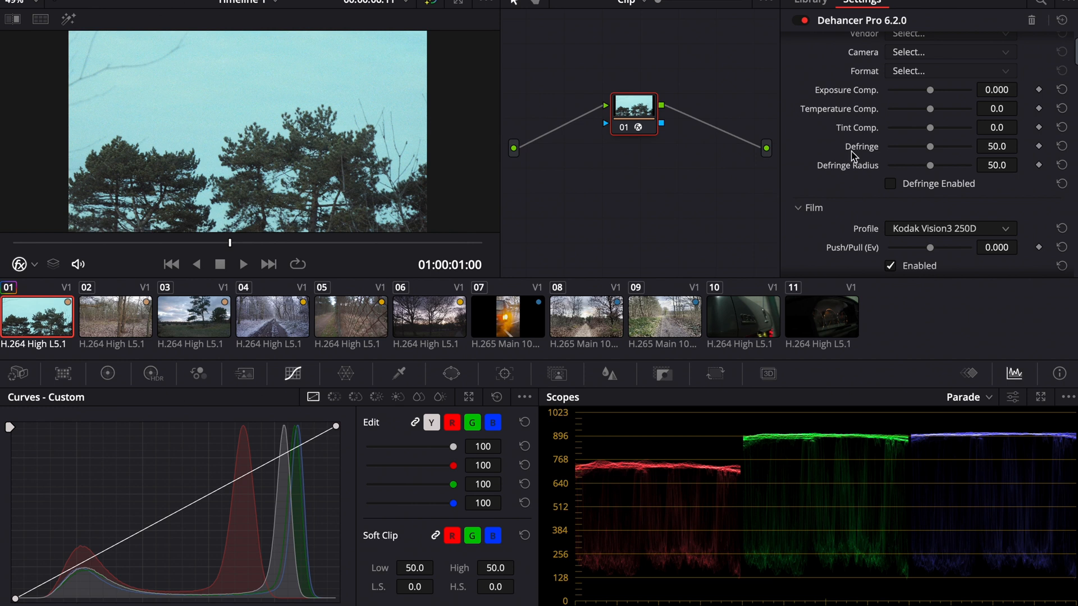
scroll(853, 156, "down", 5)
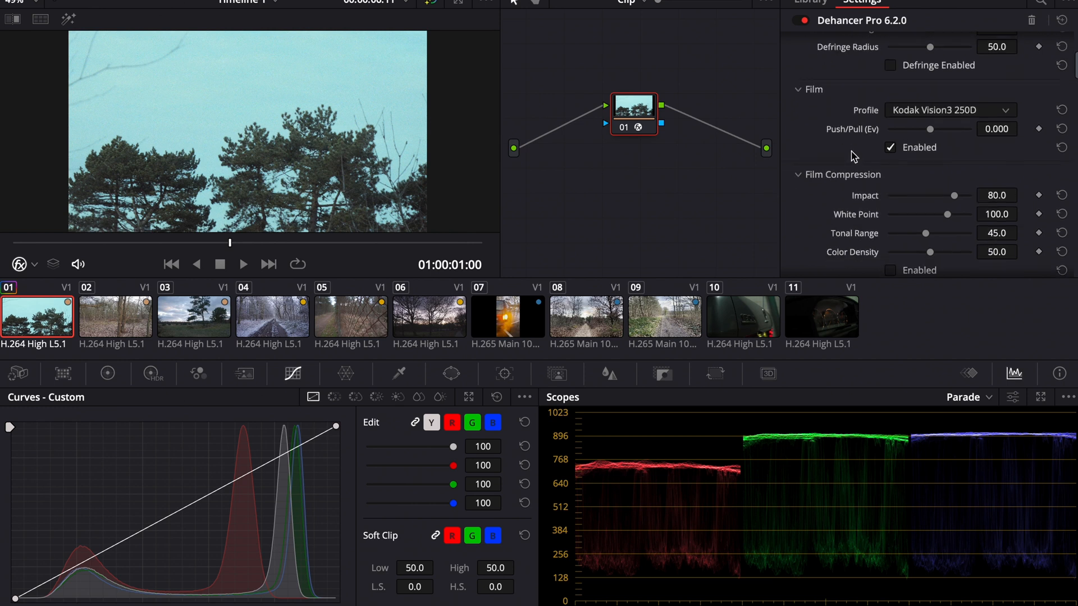
left_click(918, 109)
scroll(921, 180, "up", 15)
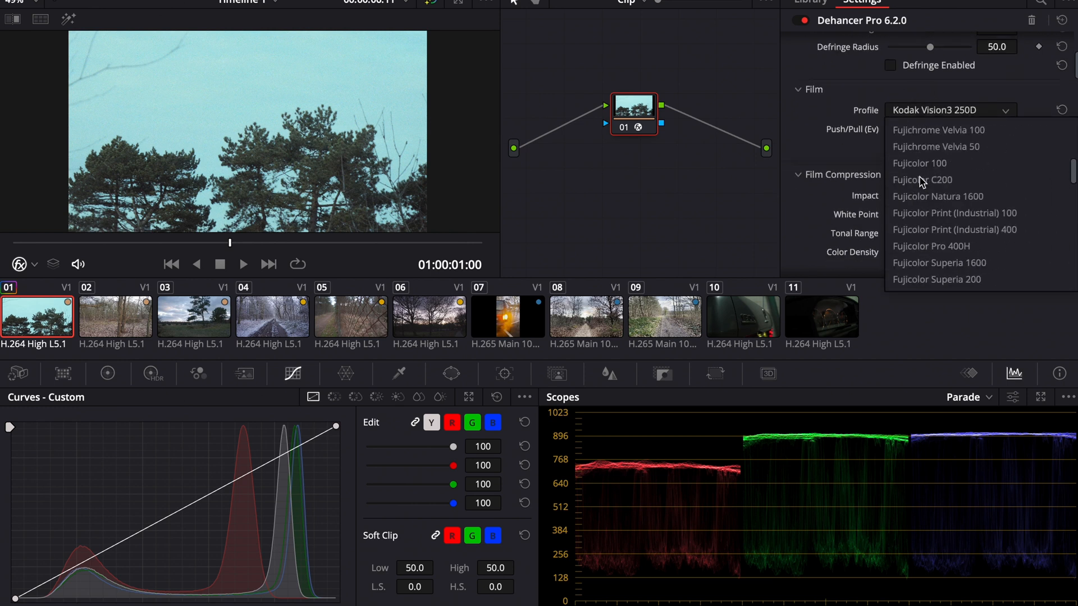
scroll(921, 180, "down", 10)
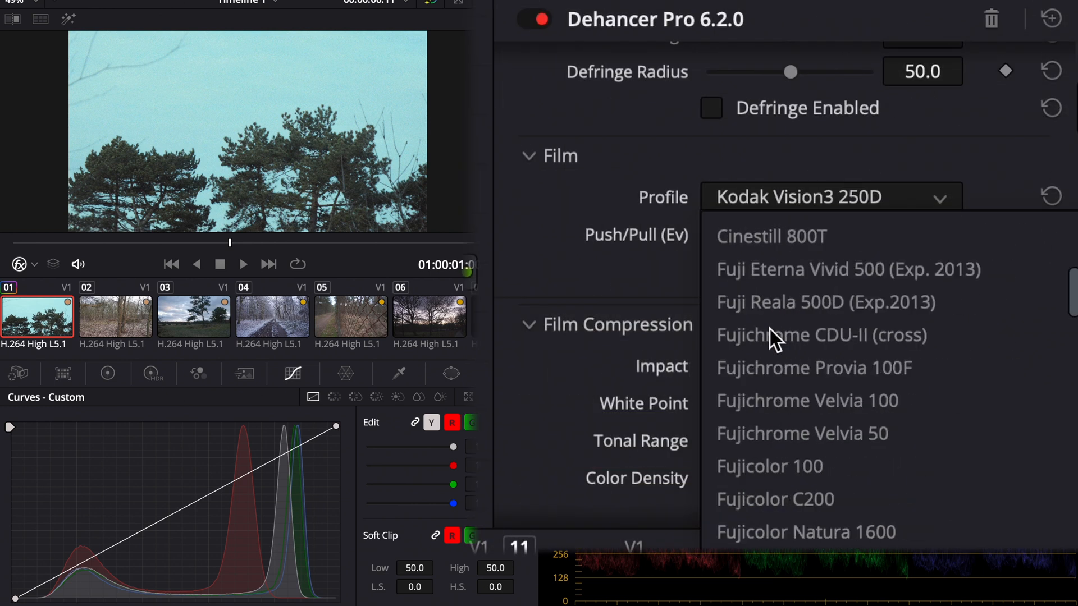
scroll(770, 329, "up", 13)
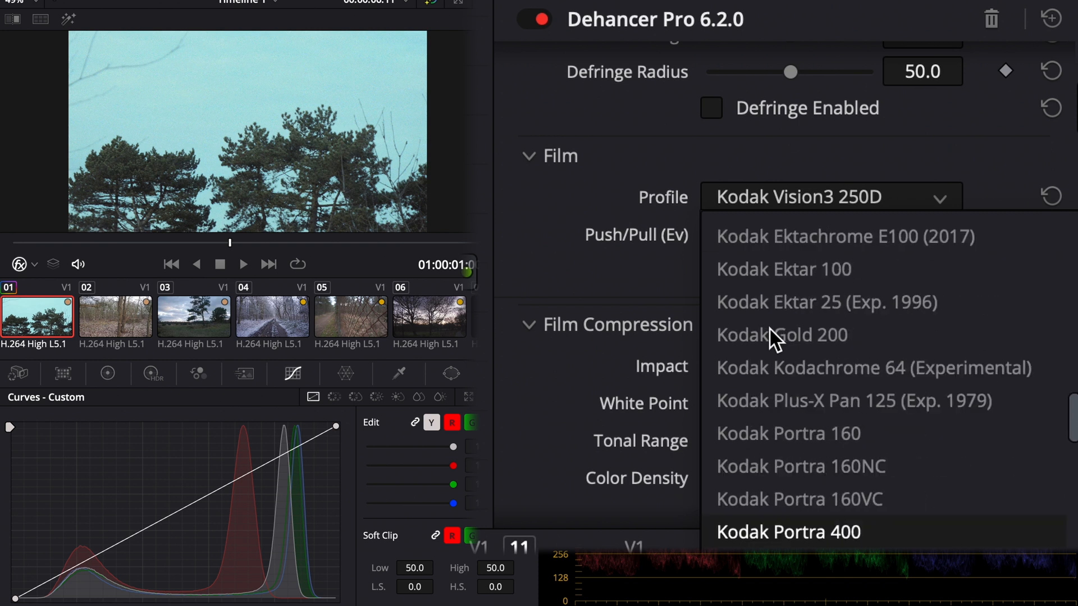
scroll(770, 331, "up", 11)
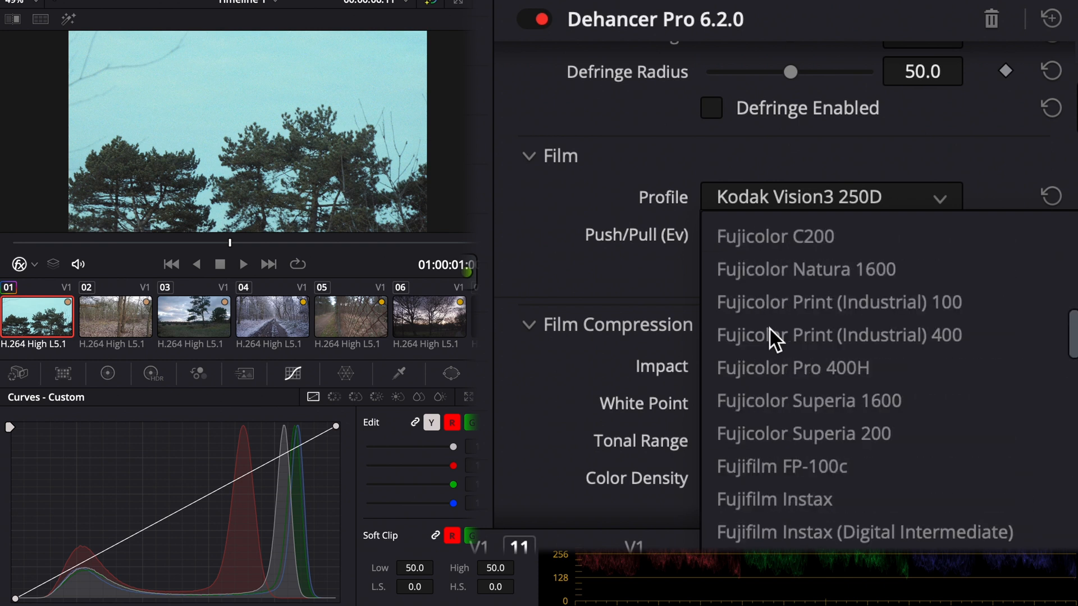
scroll(769, 328, "up", 5)
scroll(772, 337, "down", 1)
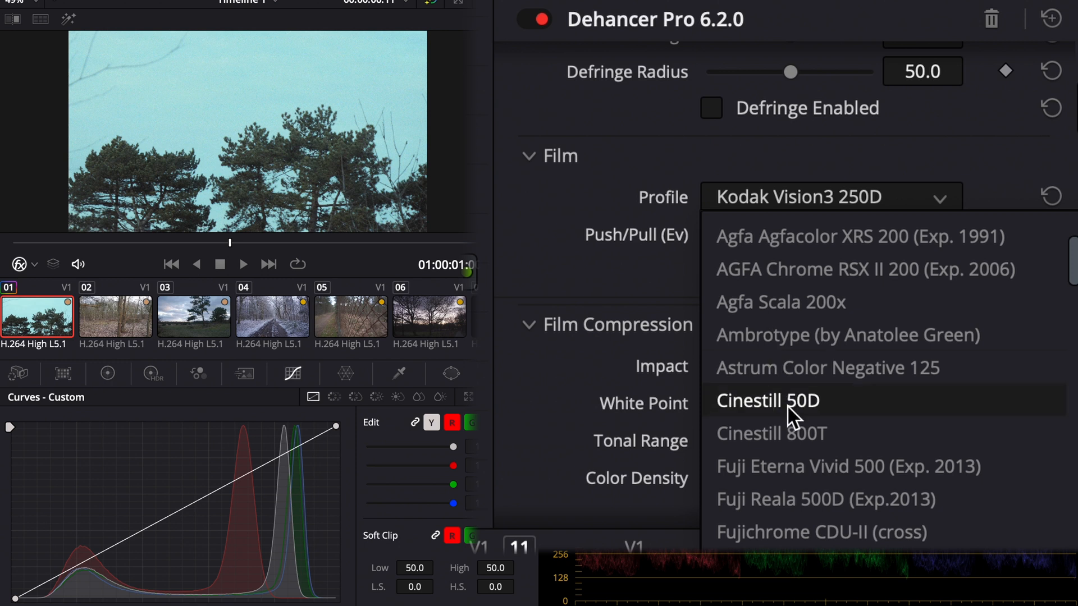
left_click(844, 430)
Set the film's Push/Pull to 1.010 Ev and enable Film Compression
left_click_drag(789, 234, 831, 239)
scroll(713, 348, "down", 2)
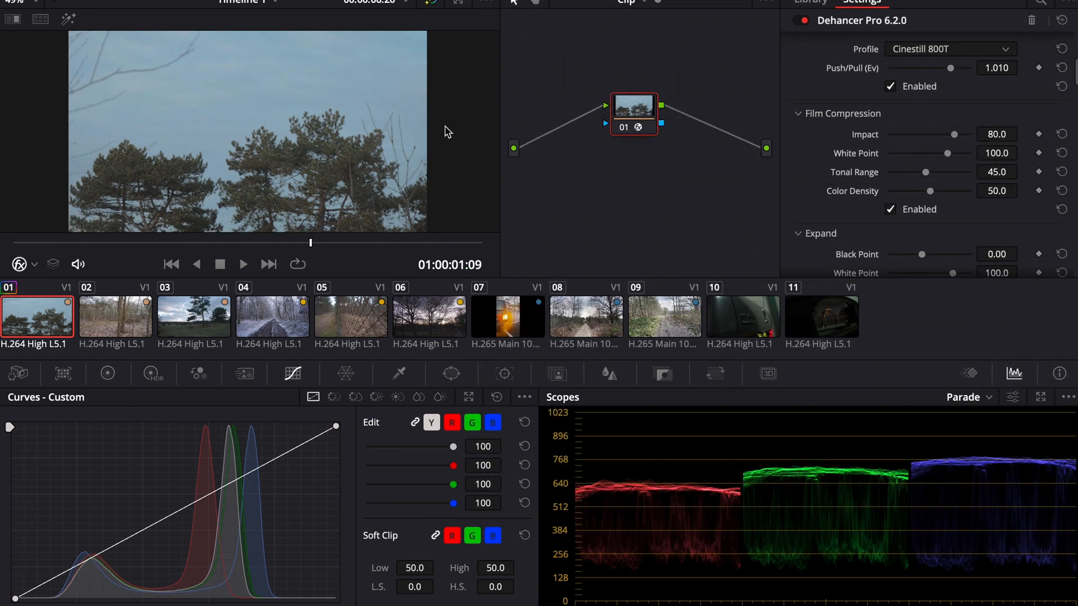
scroll(854, 172, "up", 1)
left_click_drag(928, 187, 862, 182)
scroll(863, 216, "down", 5)
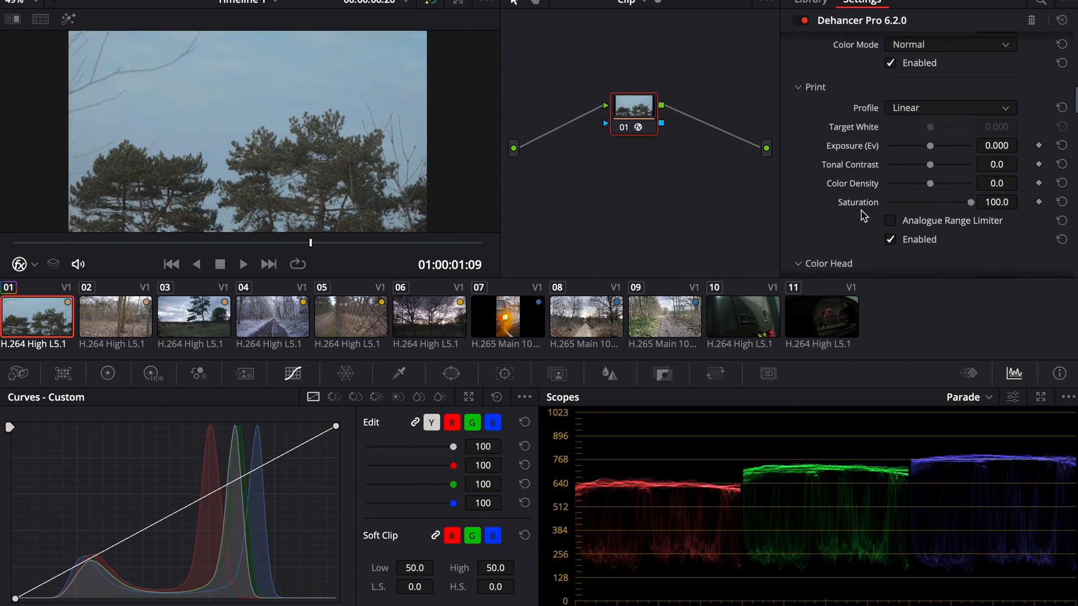
Try the Kodak 2383 Print Film profile and check it on a frame around 01:00:01:12
left_click(907, 111)
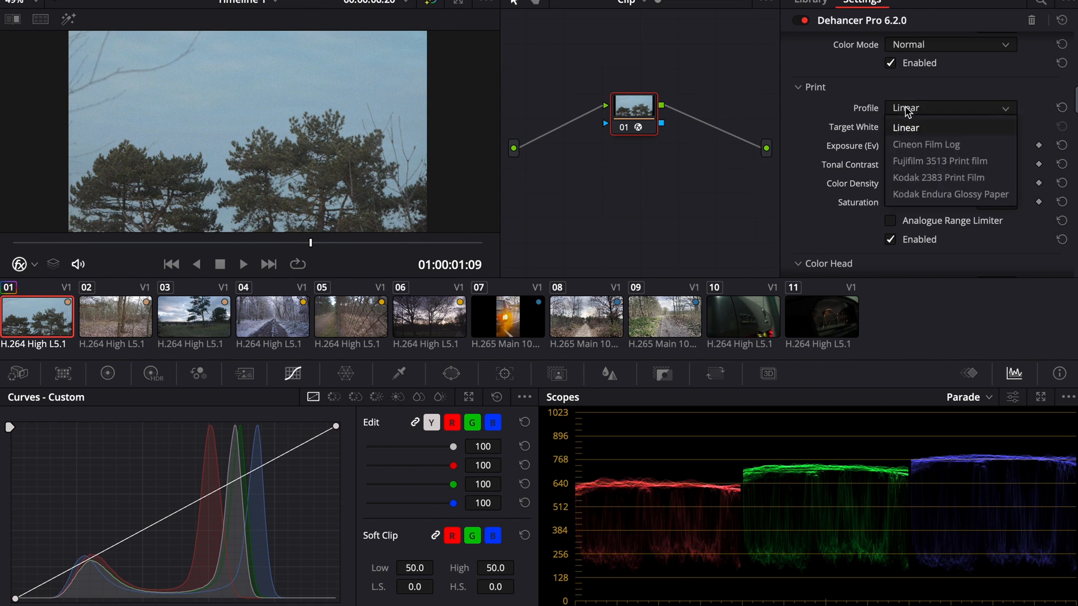
left_click(957, 177)
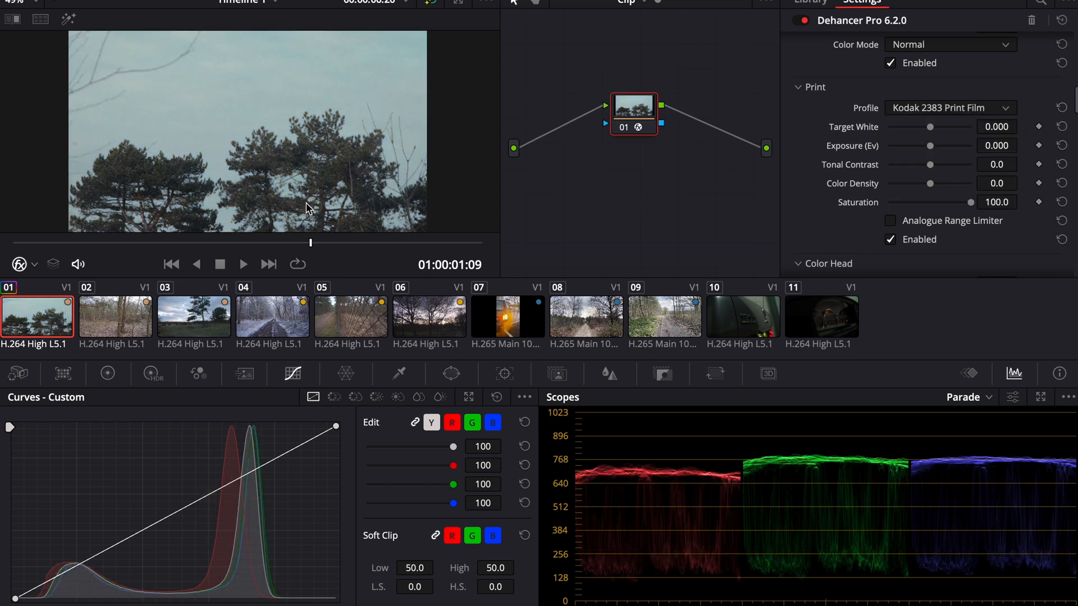
left_click_drag(320, 243, 335, 245)
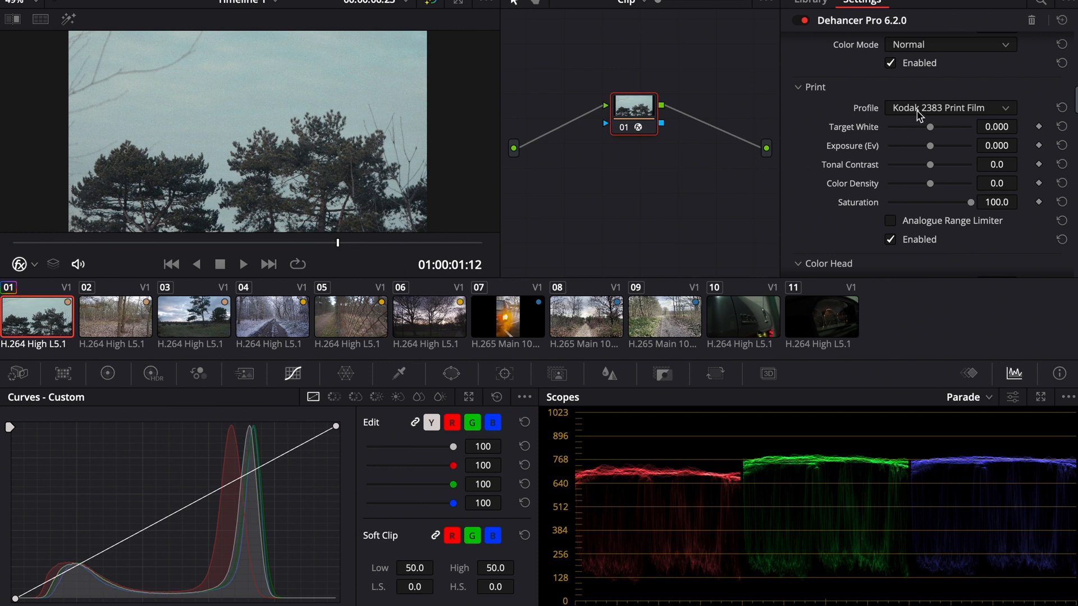
Set the Print profile to Fujifilm 3513 Print film and check it at 01:00:00:23
left_click(949, 108)
left_click(947, 161)
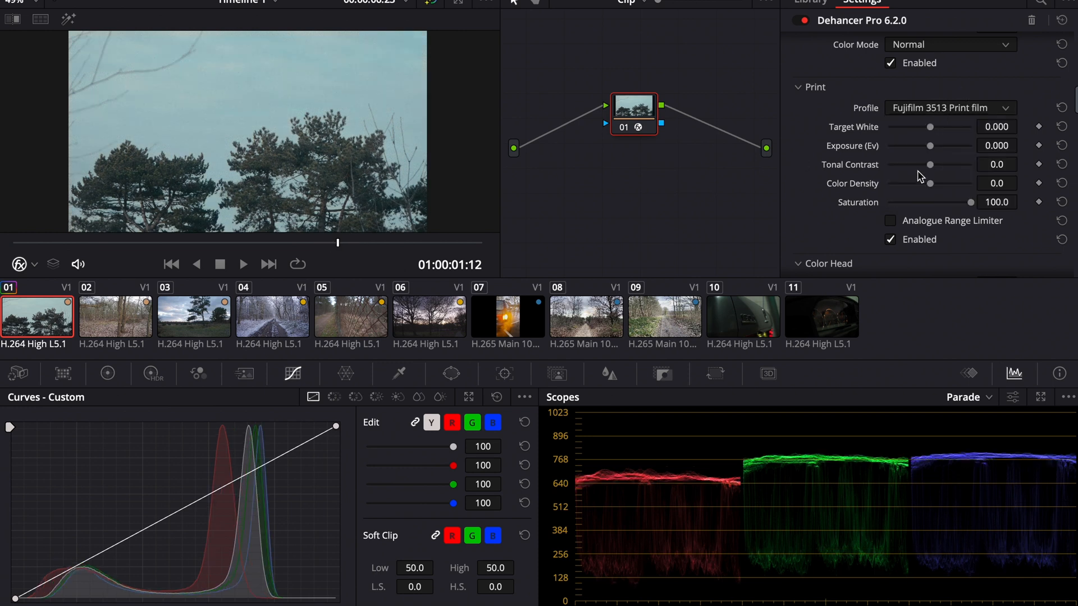
left_click(219, 242)
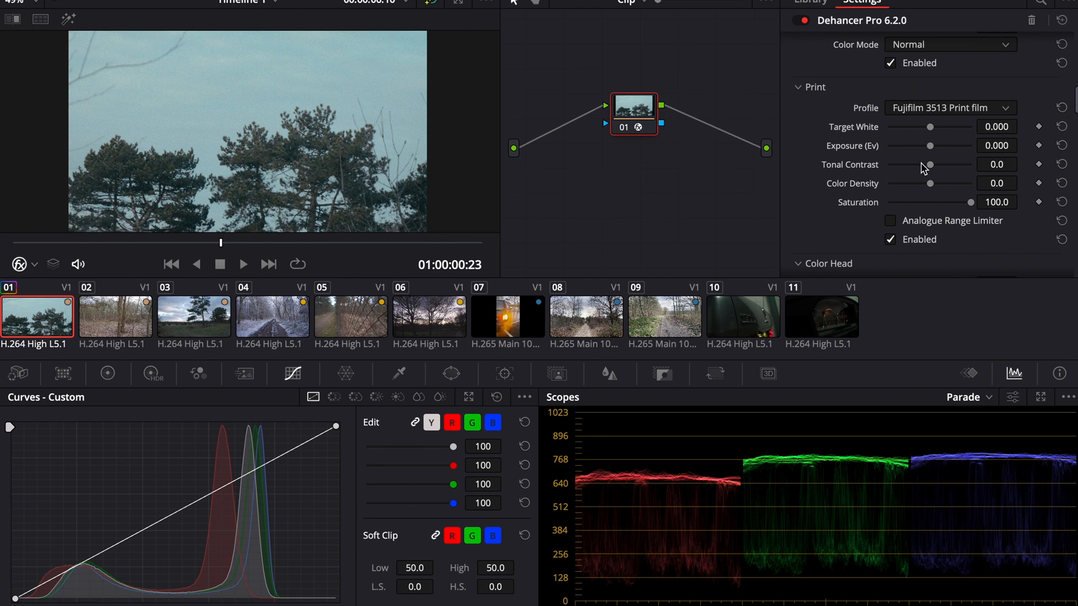
Set the Print Tonal Contrast to 16.0 and Color Density to 48.6, checking the look at 01:00:01:11
left_click_drag(932, 168, 944, 168)
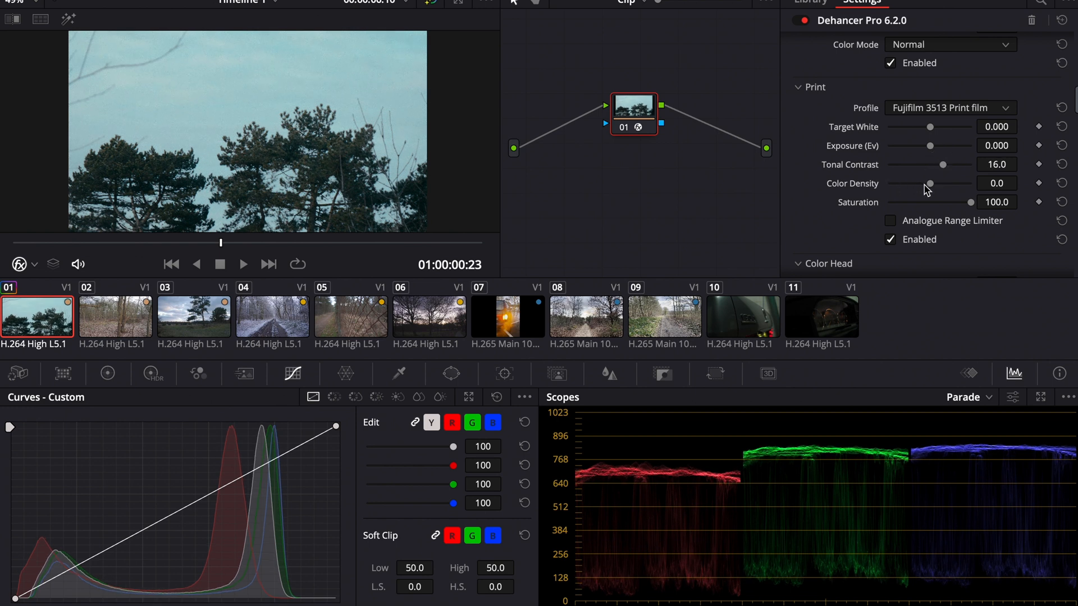
mouse_move(934, 182)
left_mouse_down()
mouse_move(956, 183)
mouse_move(947, 190)
left_mouse_up()
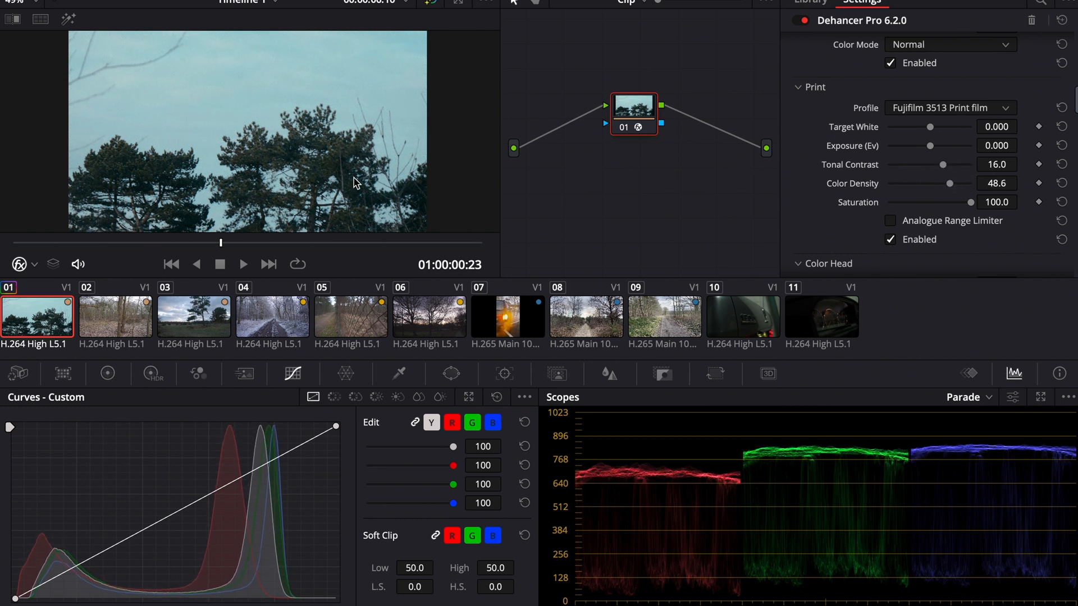
left_click(328, 243)
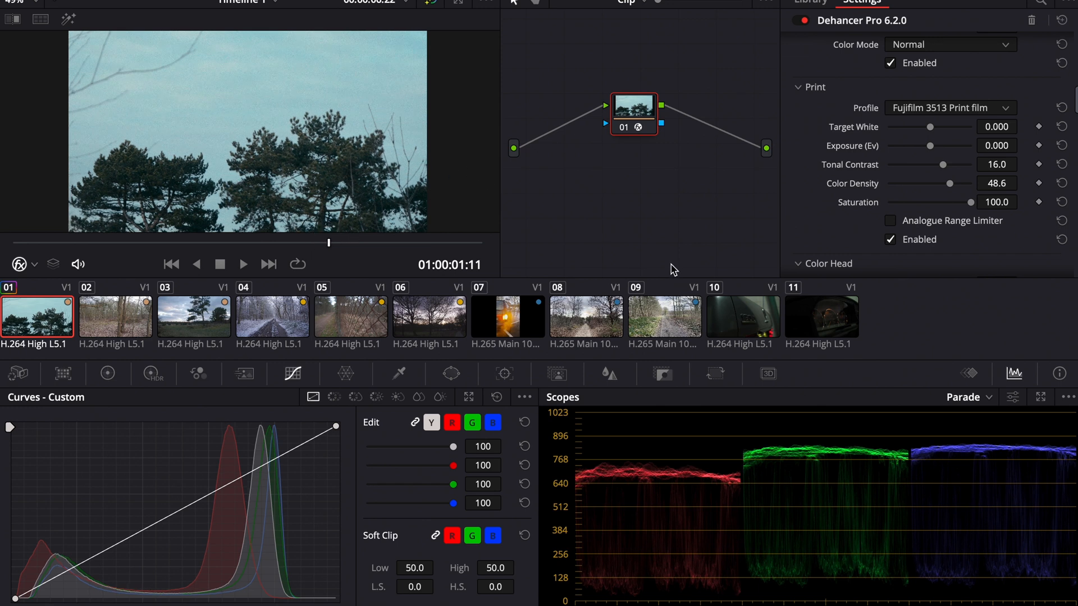
Try the Color Head with Yellow - Blue at -9.6 and a Magenta - Green shift, resetting both and disabling it
scroll(898, 255, "down", 5)
left_click(890, 251)
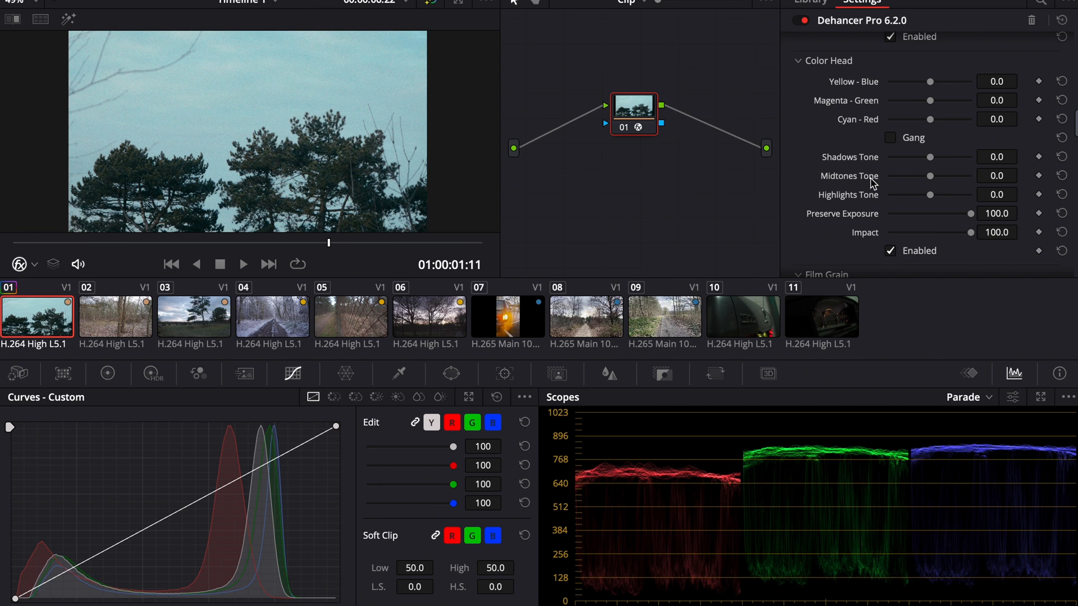
scroll(873, 184, "up", 1)
scroll(873, 183, "up", 1)
scroll(874, 143, "down", 2)
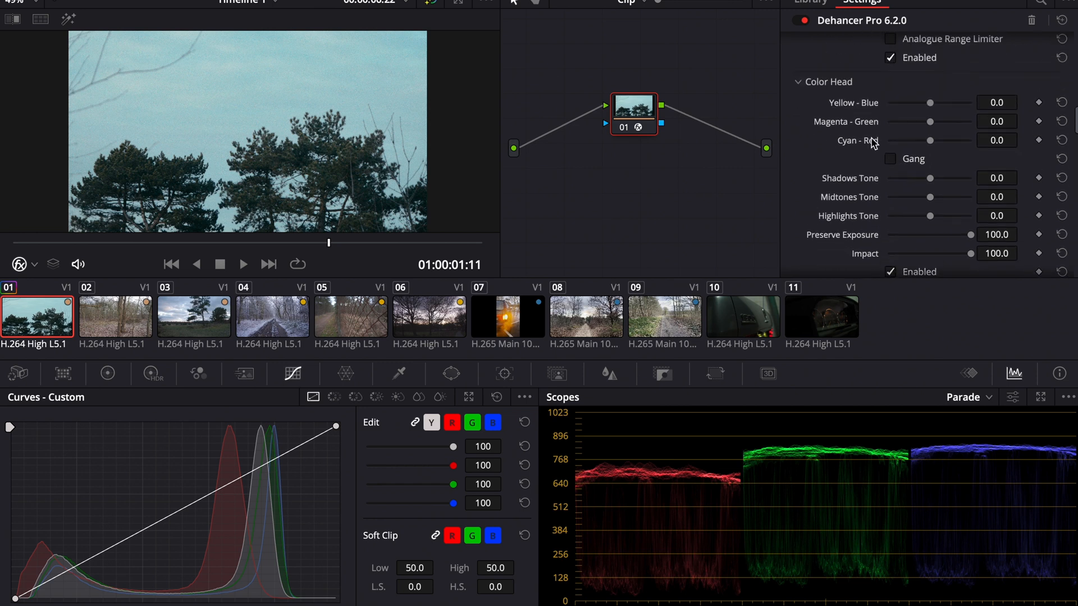
left_click_drag(933, 99, 921, 104)
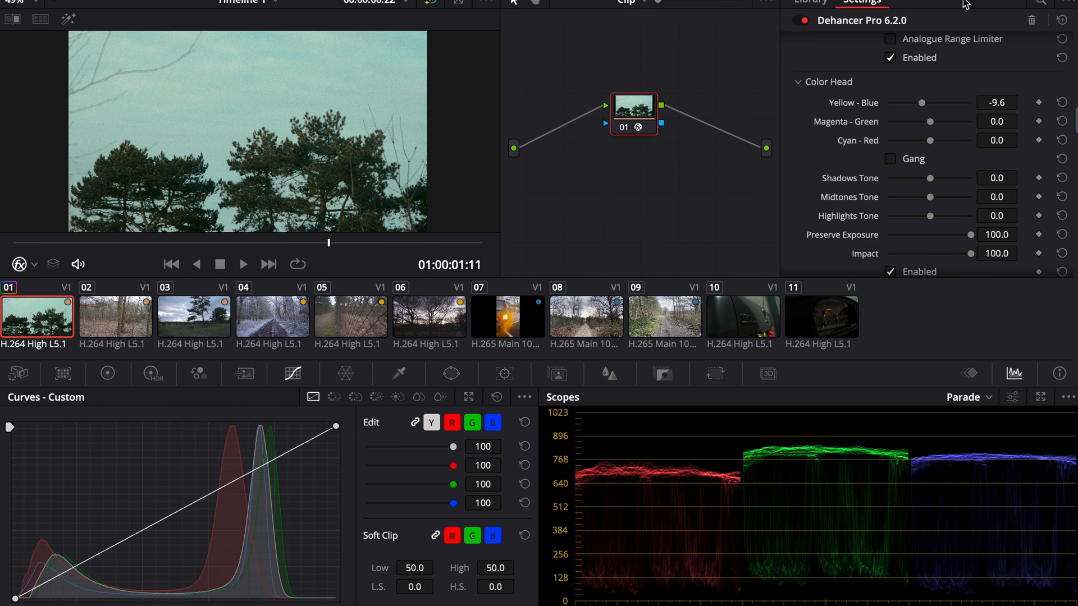
double_click(921, 103)
left_click_drag(930, 121, 926, 122)
double_click(908, 122)
scroll(910, 135, "down", 3)
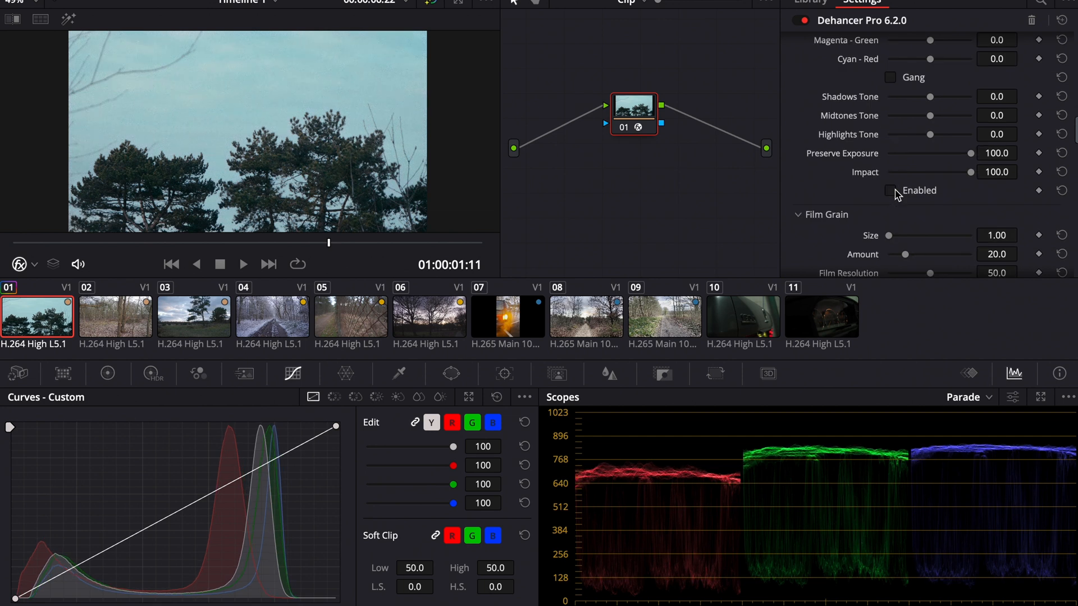
Try the Positive film type for the Film Grain and return it to Negative
scroll(897, 194, "down", 6)
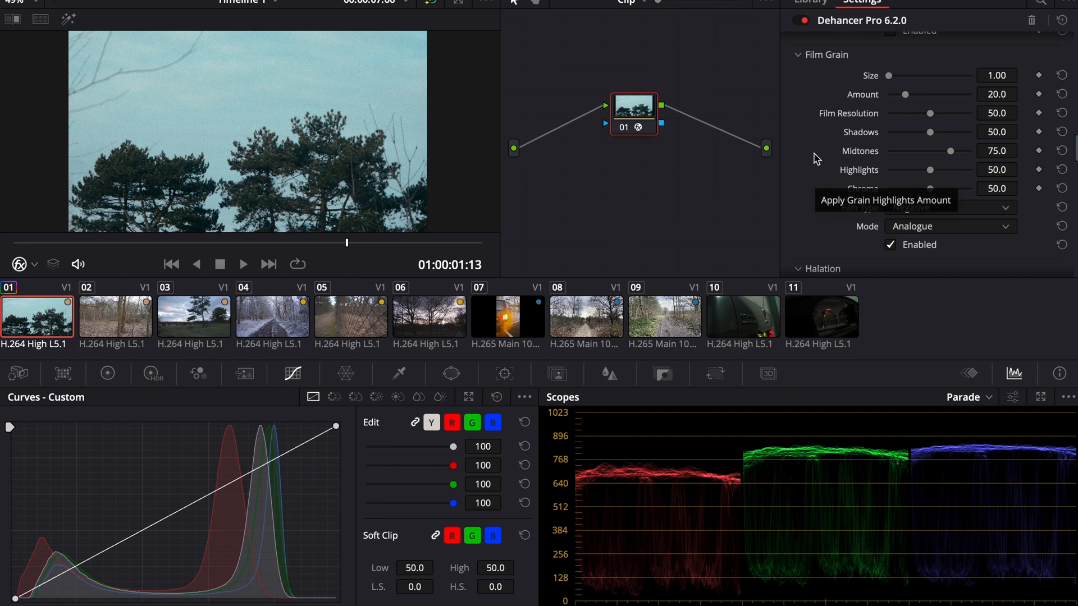
scroll(872, 105, "down", 1)
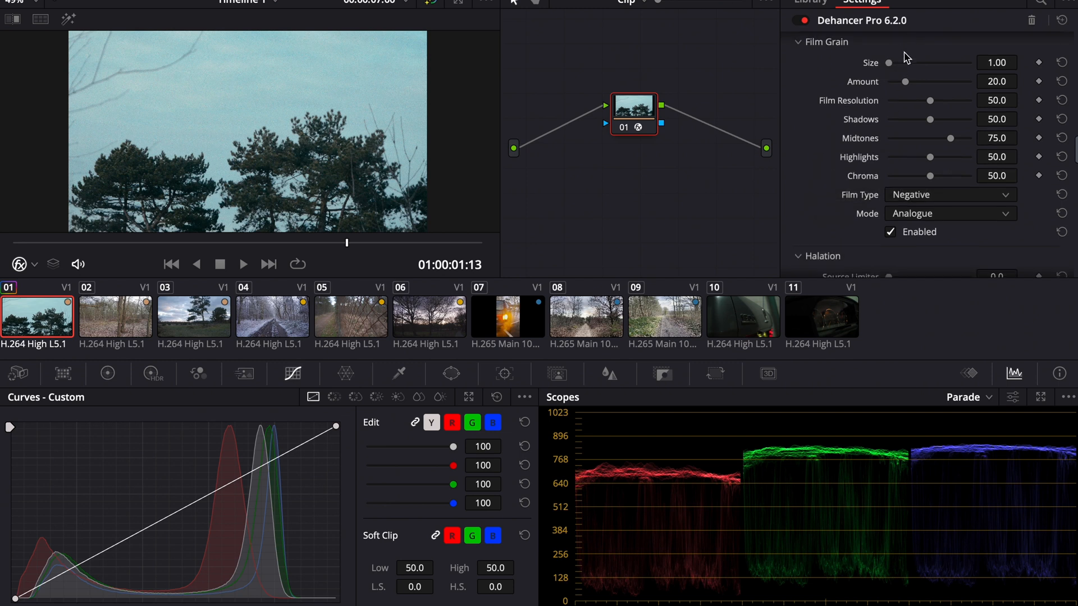
scroll(826, 146, "down", 5)
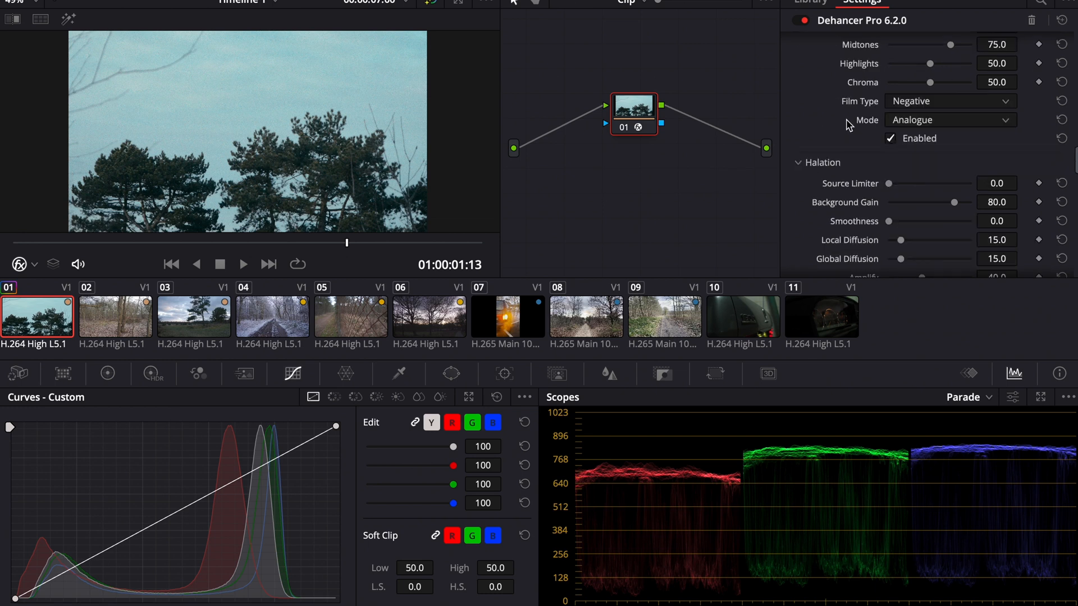
left_click(899, 104)
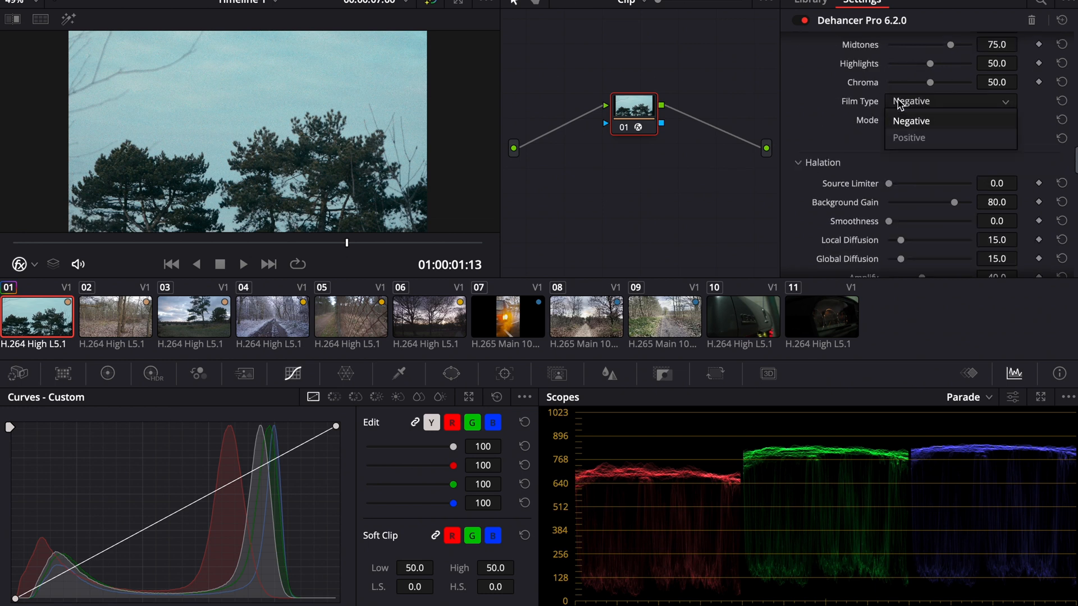
left_click(907, 138)
left_click(910, 107)
left_click(905, 121)
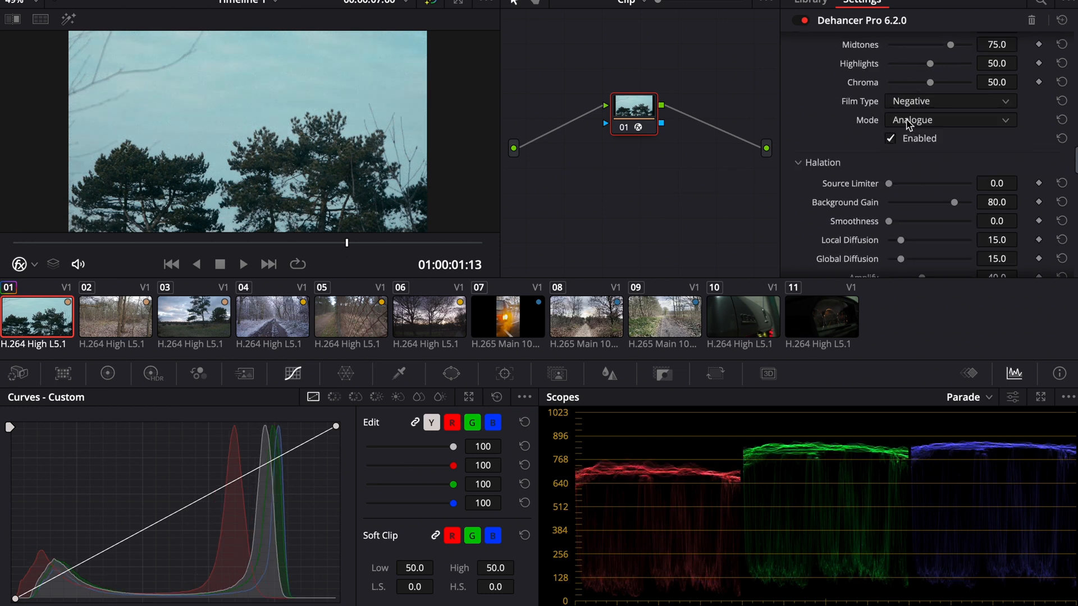
Enable Halation and set its Amplify to 35.8
scroll(842, 154, "down", 4)
scroll(842, 154, "down", 3)
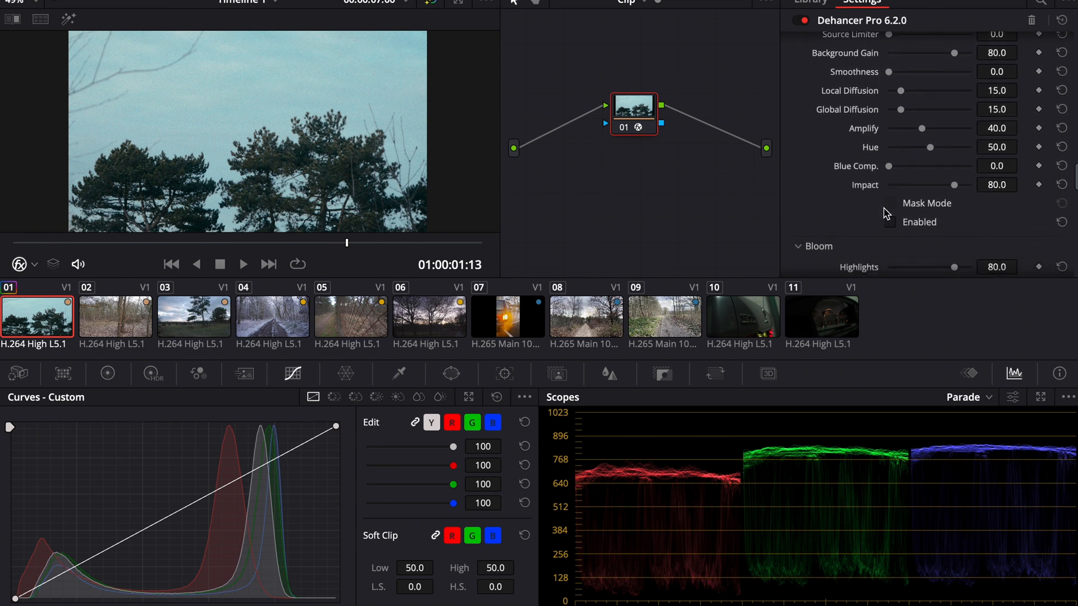
left_click(890, 222)
scroll(859, 163, "up", 1)
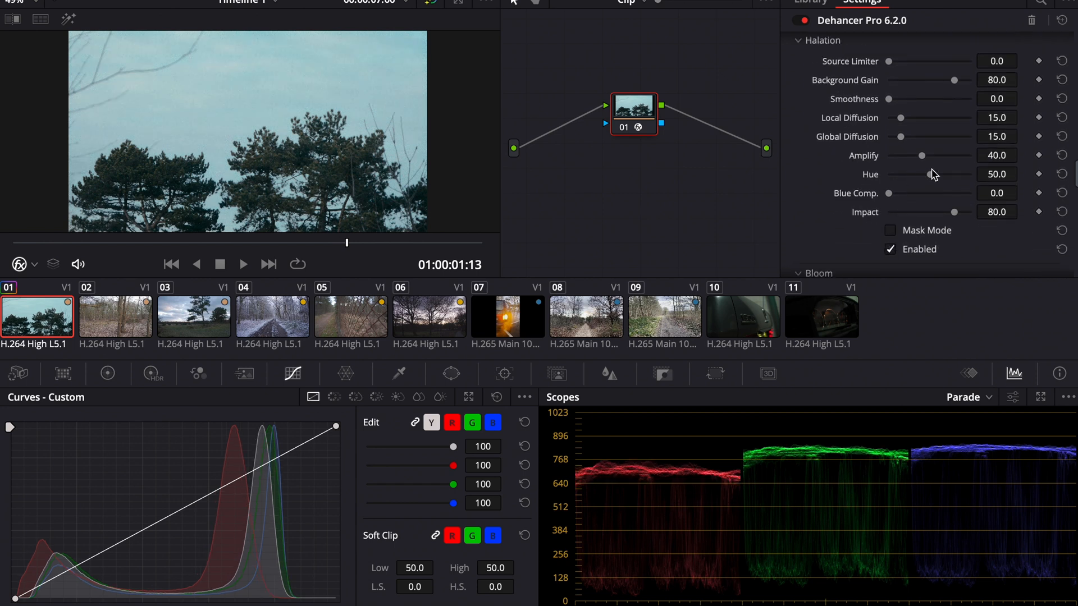
mouse_move(925, 158)
left_mouse_down()
mouse_move(941, 155)
mouse_move(910, 156)
mouse_move(920, 160)
left_mouse_up()
Enable Bloom and set its Impact to 24.8
scroll(869, 194, "down", 4)
left_click(891, 249)
left_click_drag(938, 211, 909, 211)
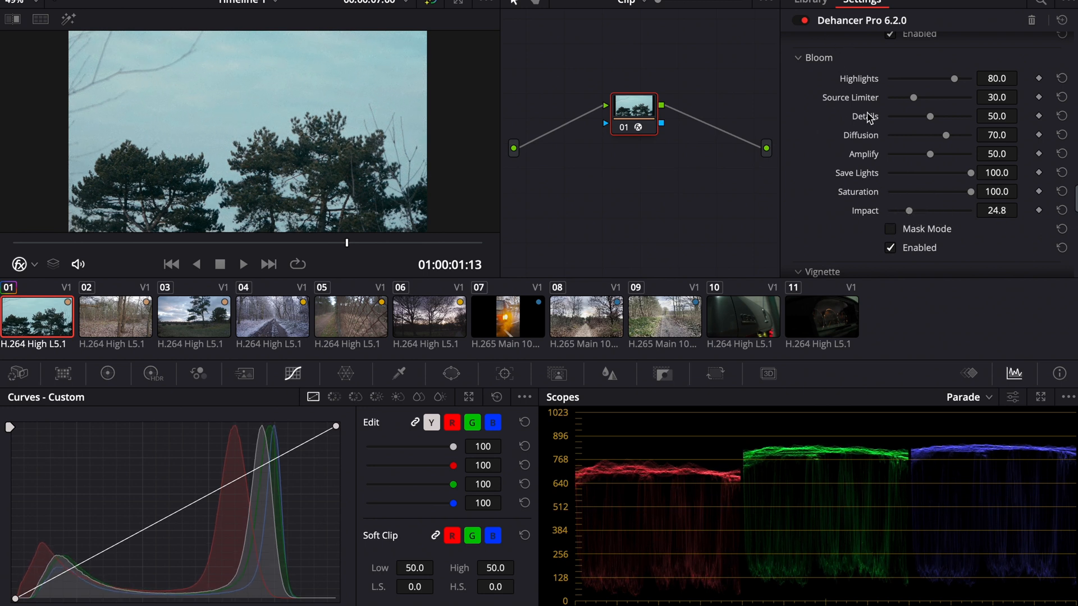
Warm the first clip by setting the Input section's Temperature Comp. to 21.1
scroll(891, 208, "down", 5)
scroll(867, 192, "down", 9)
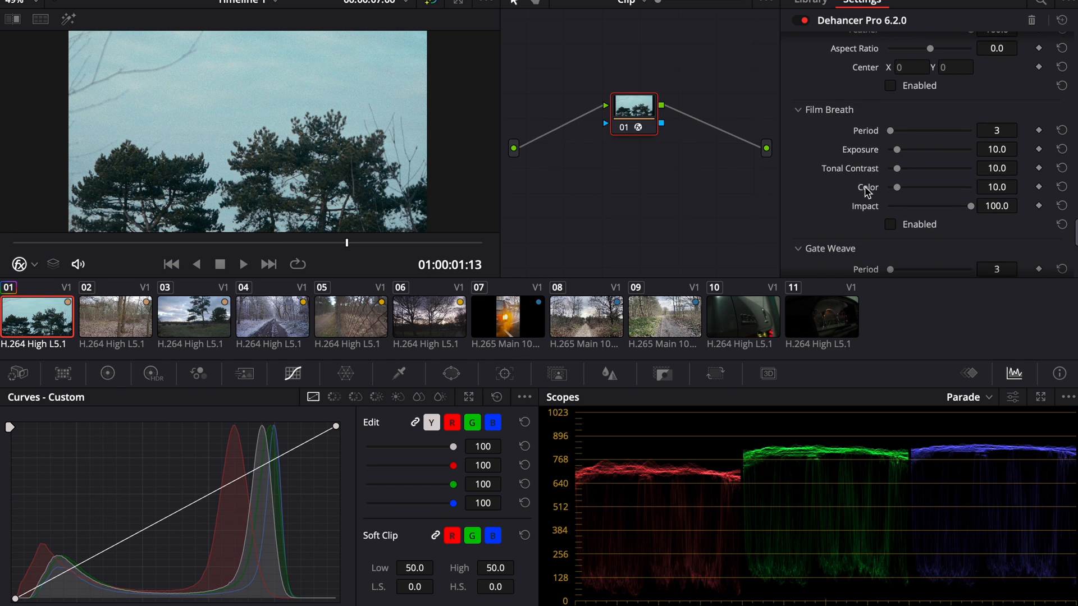
scroll(868, 180, "up", 15)
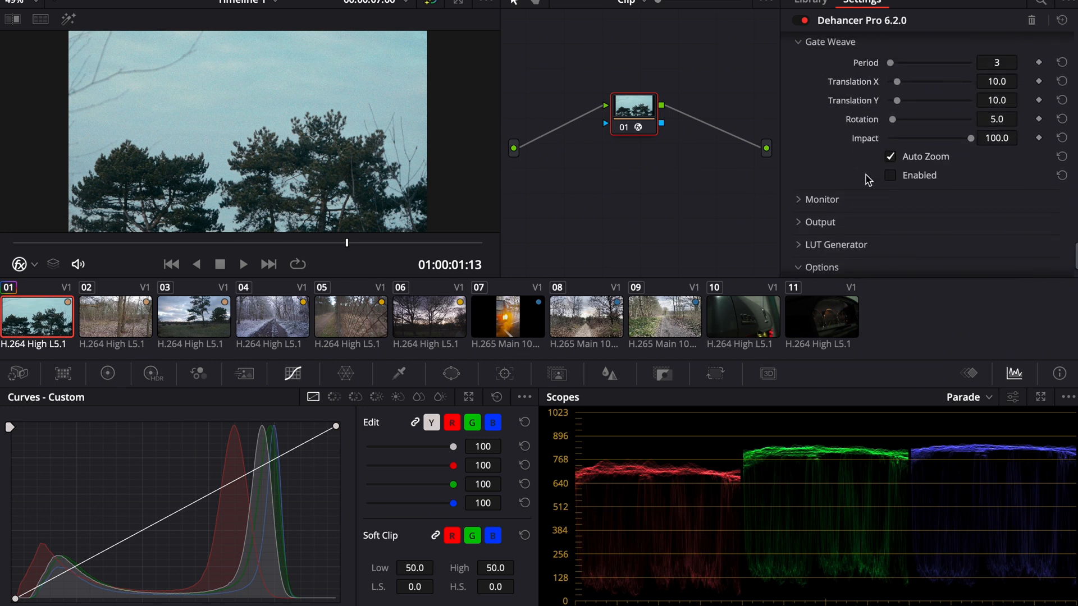
scroll(867, 179, "up", 10)
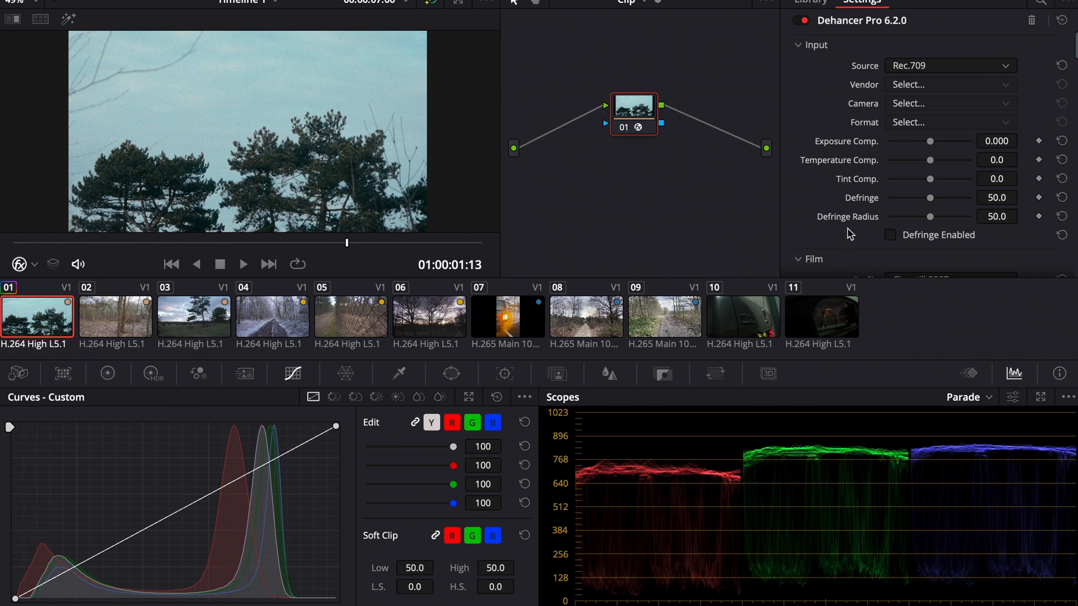
scroll(852, 162, "down", 2)
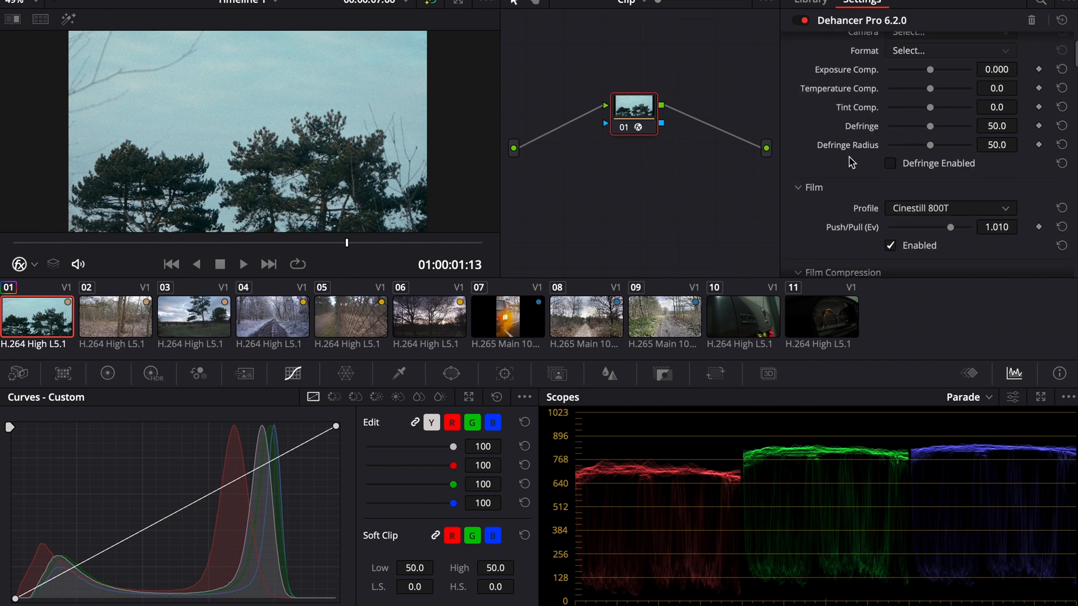
scroll(844, 181, "up", 2)
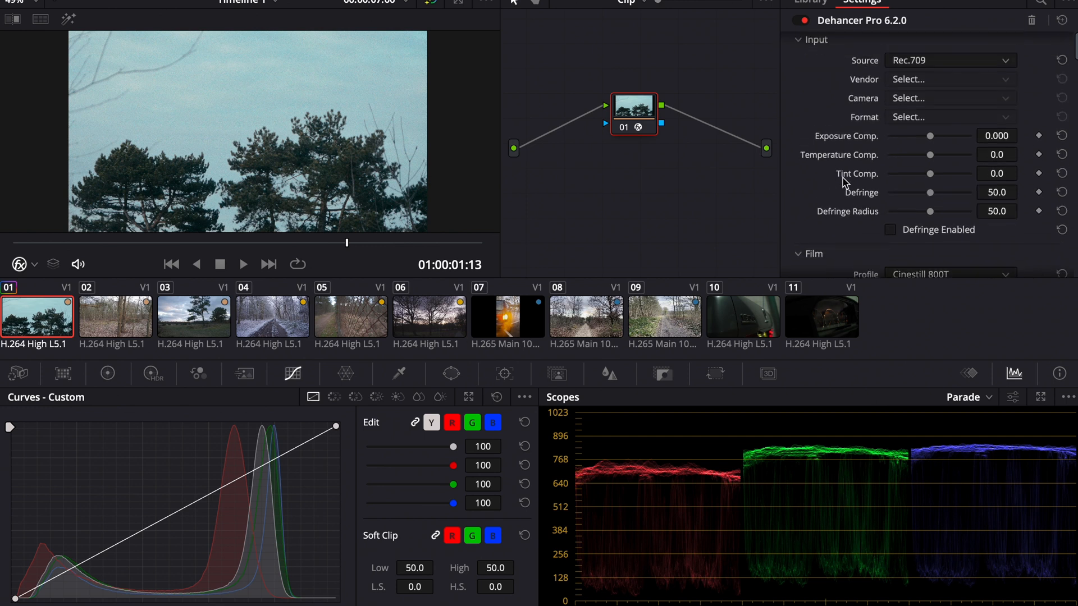
left_click_drag(933, 153, 939, 160)
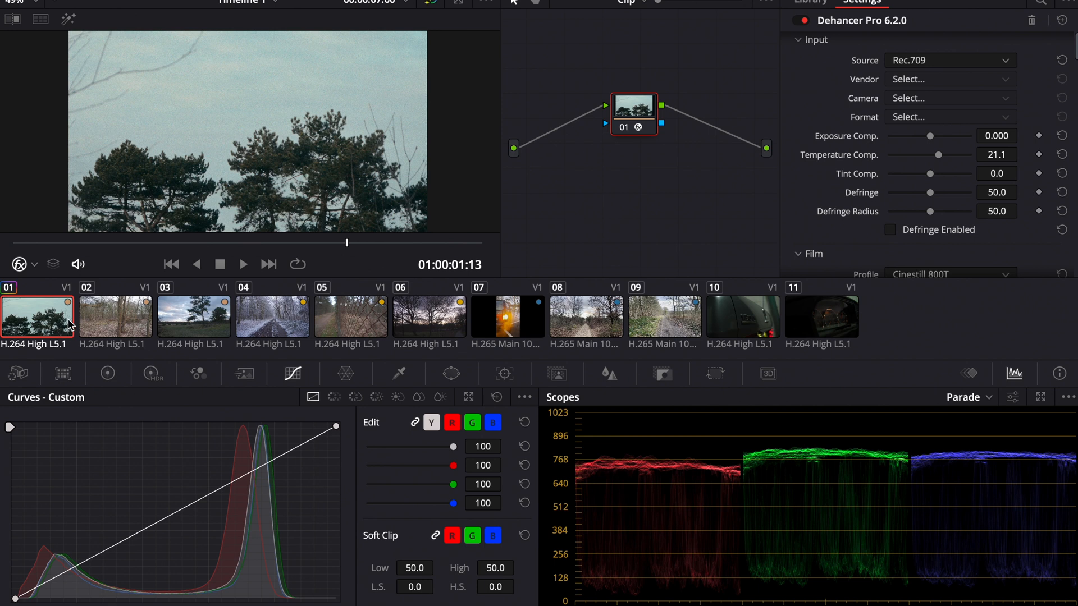
Copy the first clip's grade to clip 02 and check it at 01:00:03:18
left_click(49, 323)
left_click(124, 327)
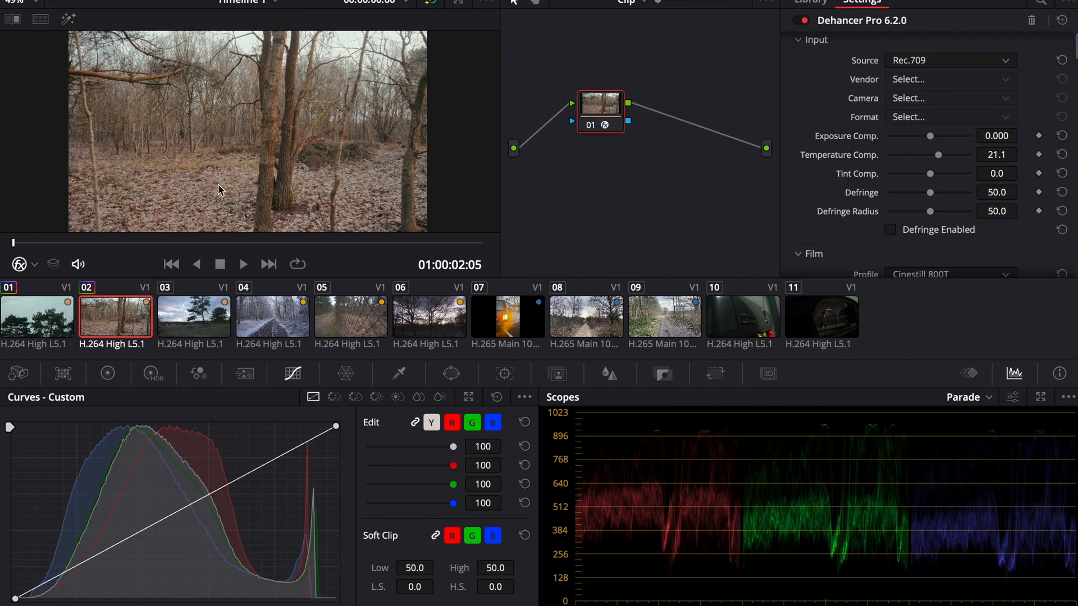
left_click(134, 243)
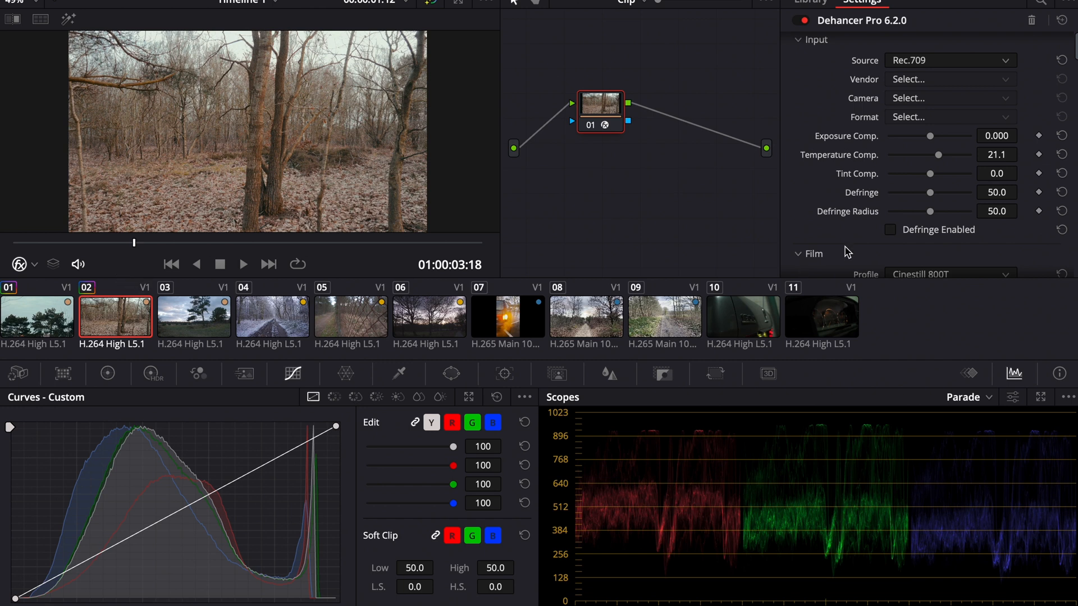
Adjust Film Compression on clip 02 and set the Print Tonal Contrast to 31.6 and Color Density to 100.0
scroll(926, 196, "down", 8)
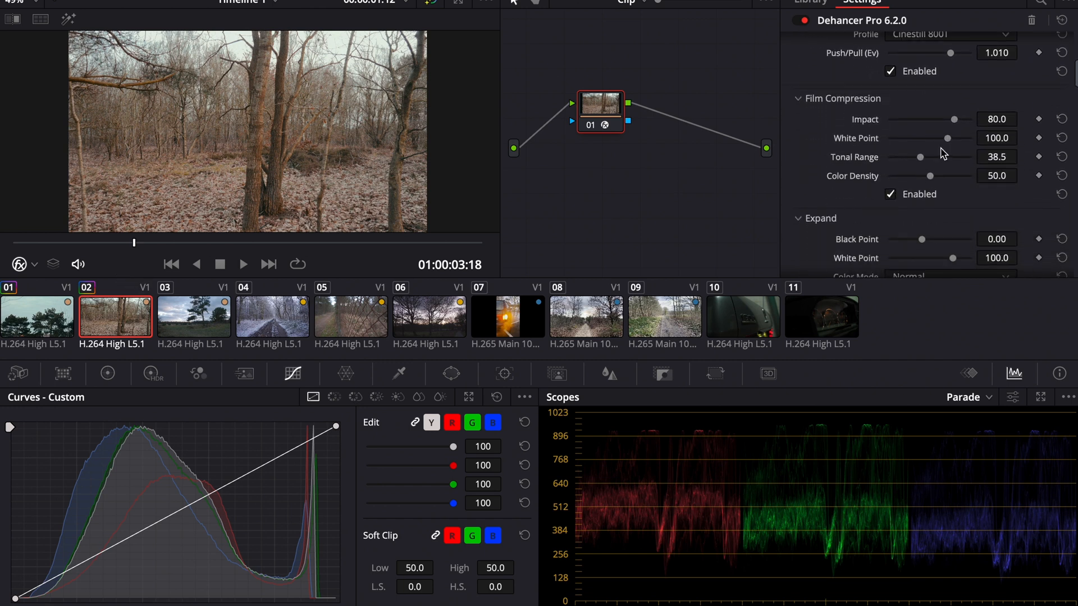
left_click_drag(958, 127, 830, 224)
scroll(863, 225, "down", 5)
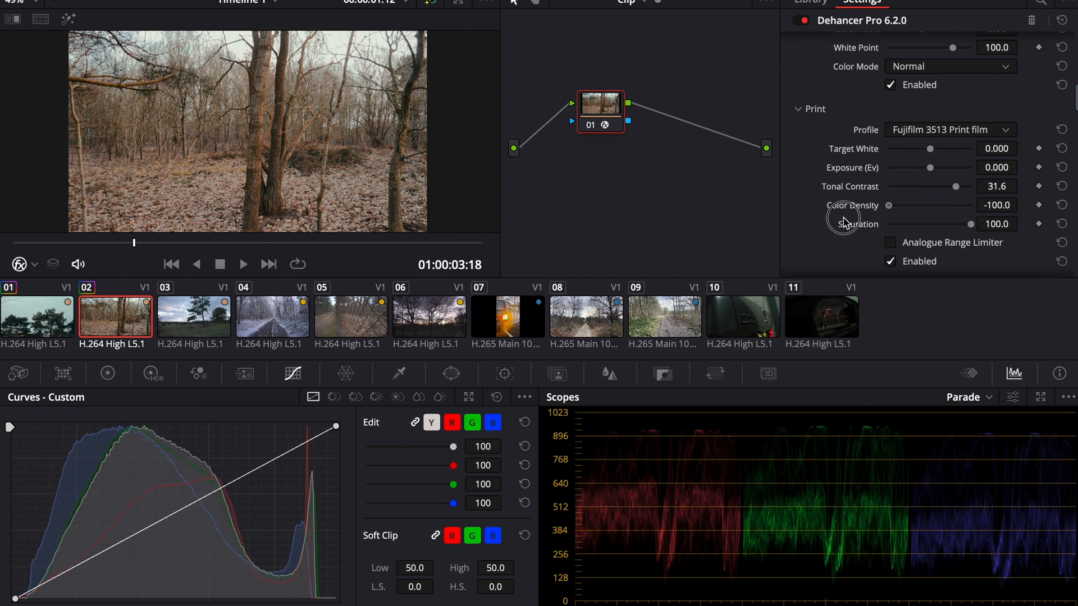
left_click_drag(888, 204, 983, 206)
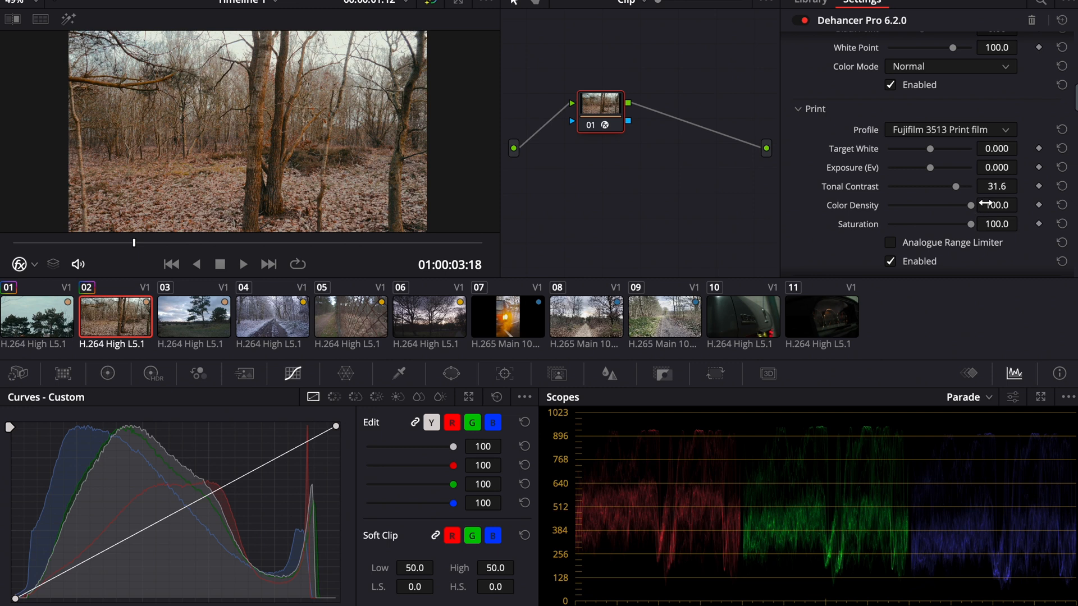
Copy the grade from clip 02 to clip 03
left_click(120, 315)
left_click(189, 328)
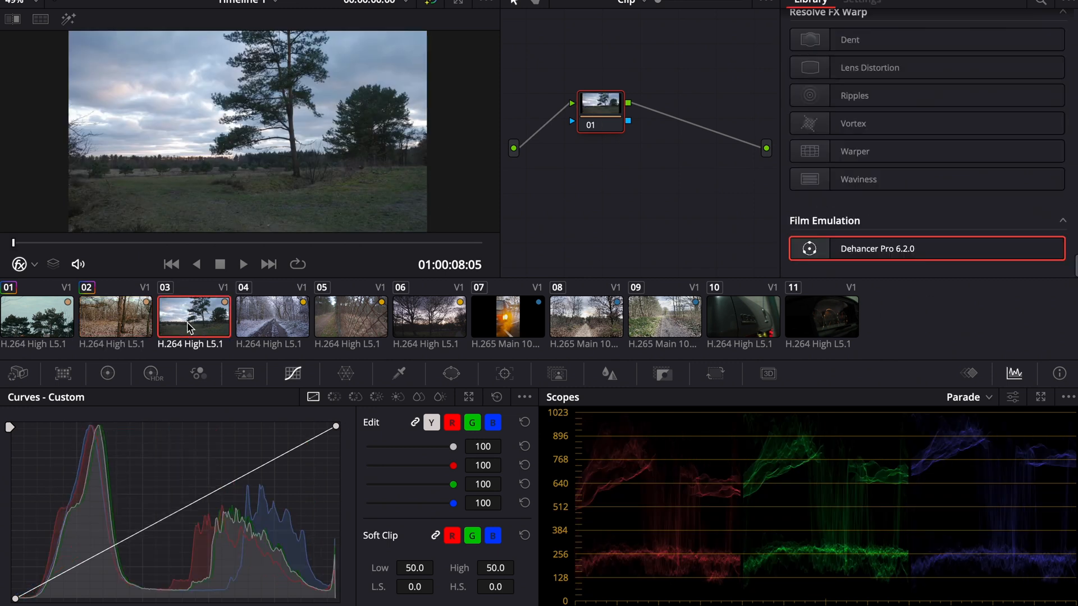
key("super+v")
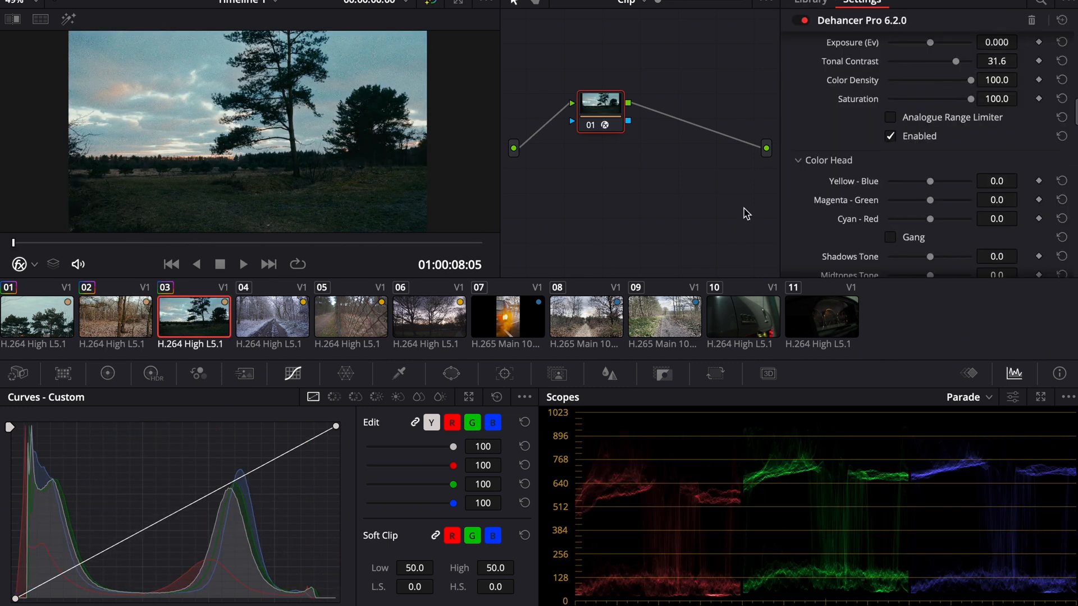
Reset clip 03's Print profile to Linear with Tonal Contrast and Color Density at 0.0
scroll(890, 180, "up", 10)
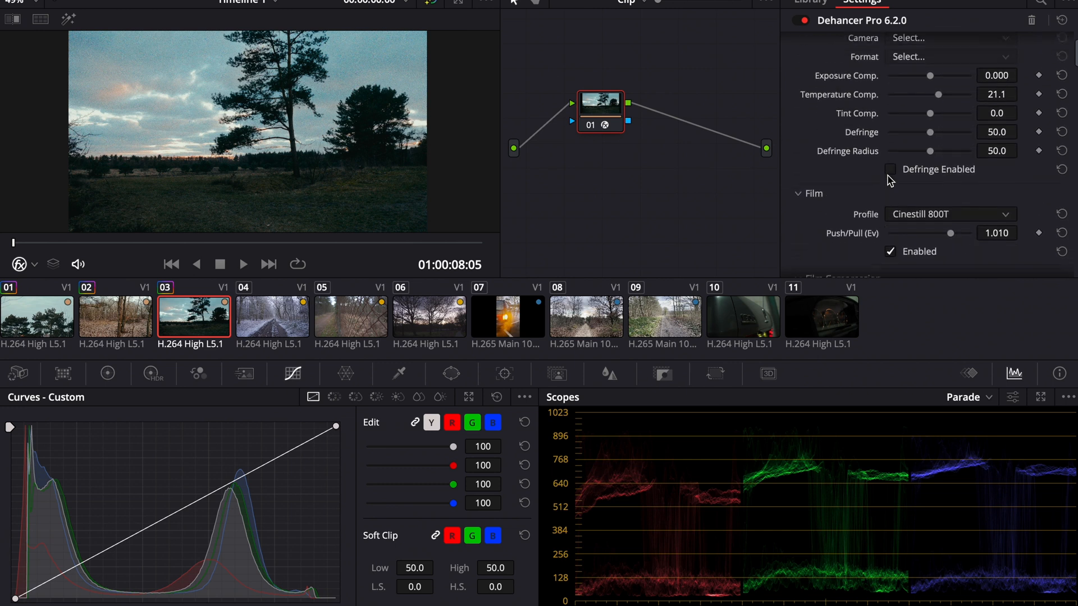
left_click(947, 224)
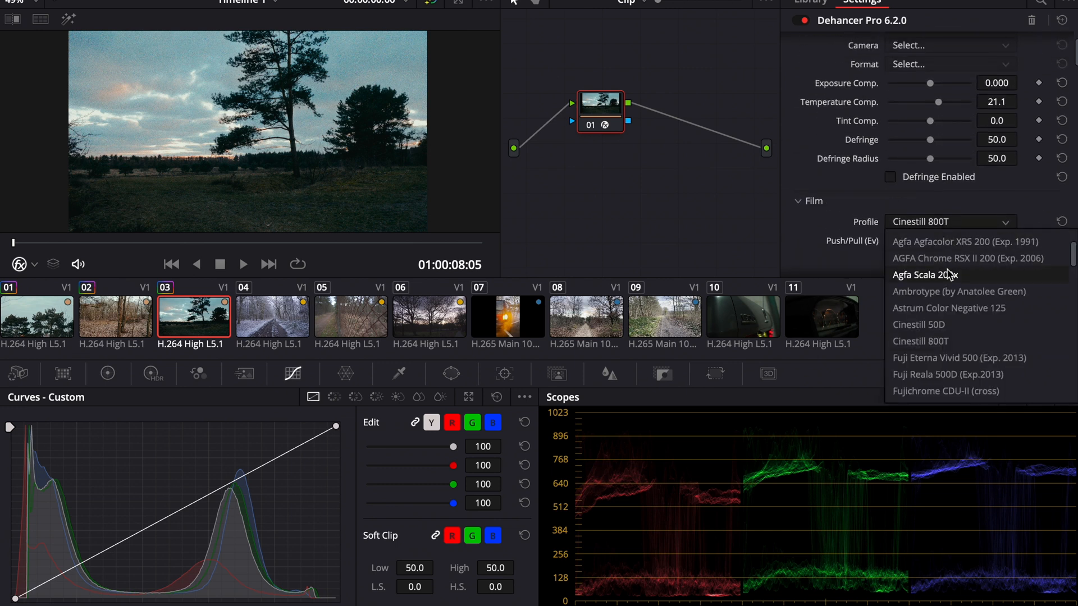
scroll(957, 295, "down", 3)
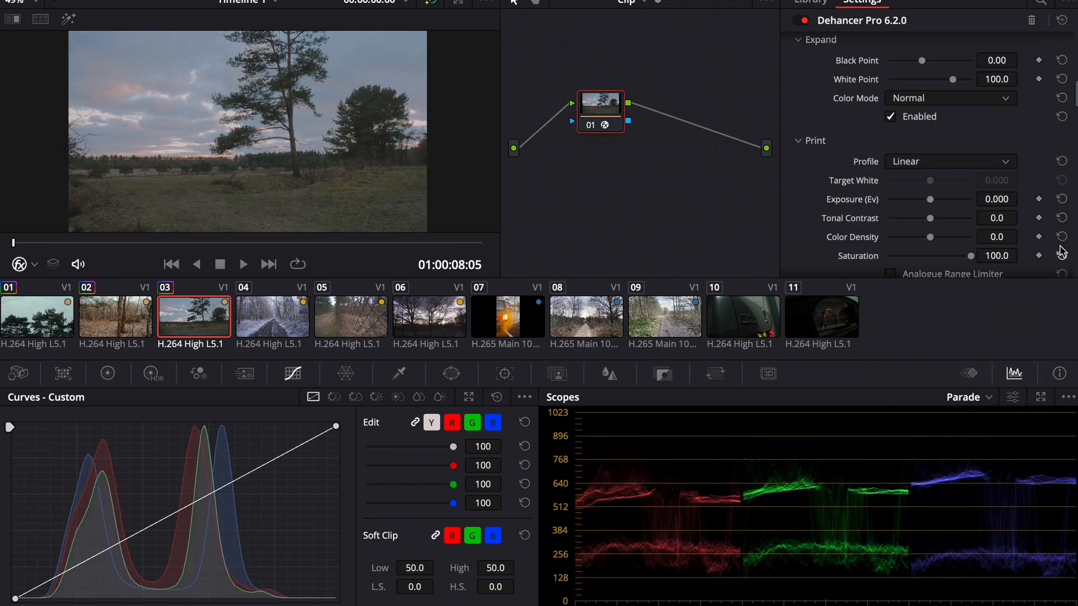
Set clip 03's Film profile to Kodak Portra 800 with Push/Pull at 0.862
scroll(1061, 174, "up", 5)
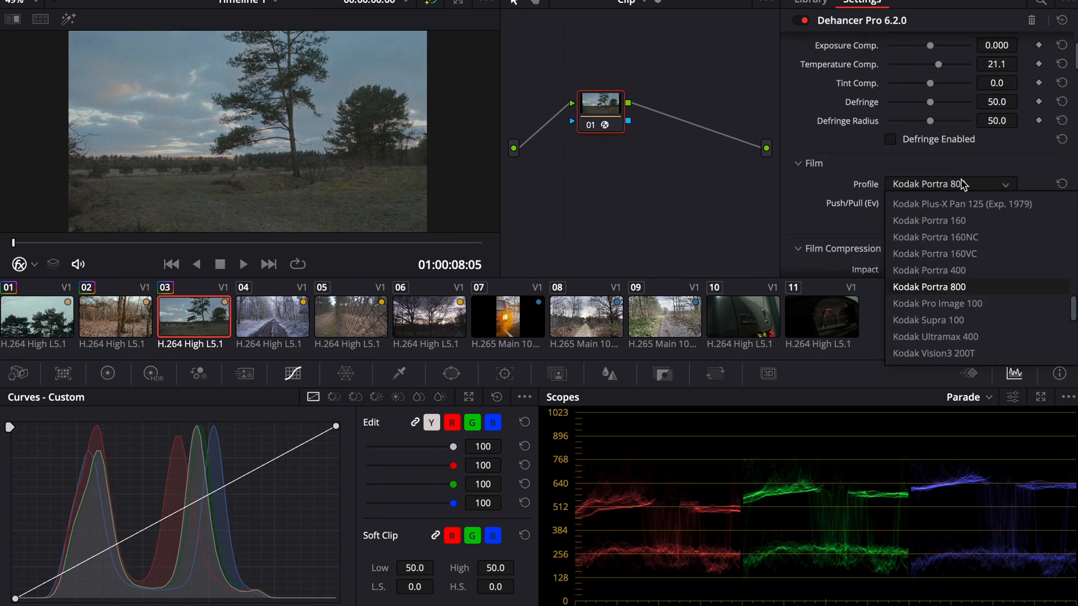
left_click(964, 184)
scroll(877, 201, "down", 1)
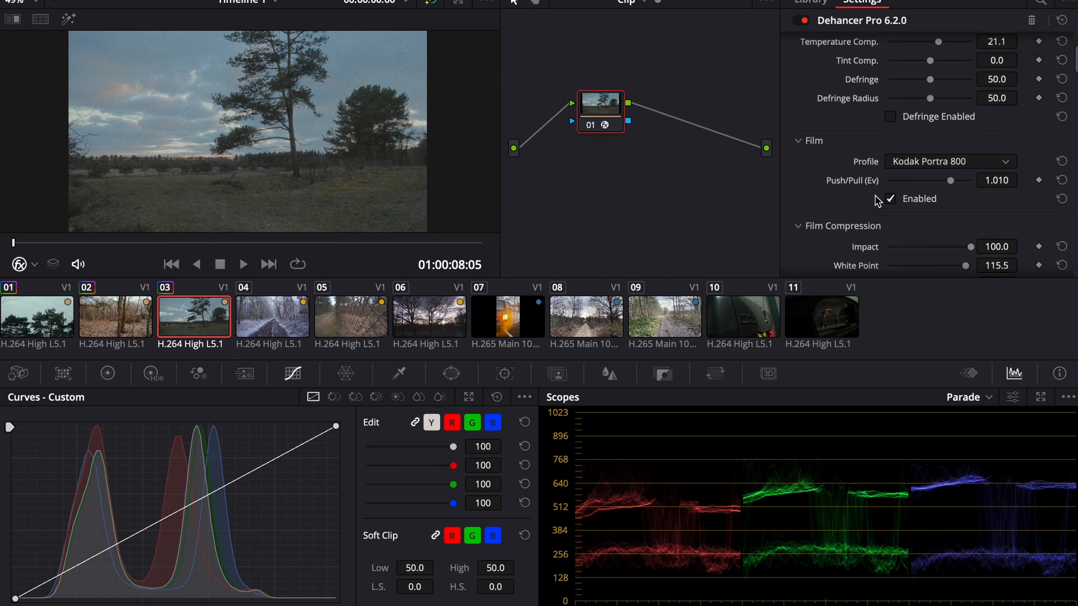
mouse_move(950, 183)
left_mouse_down()
mouse_move(918, 191)
mouse_move(950, 190)
left_mouse_up()
scroll(868, 164, "up", 3)
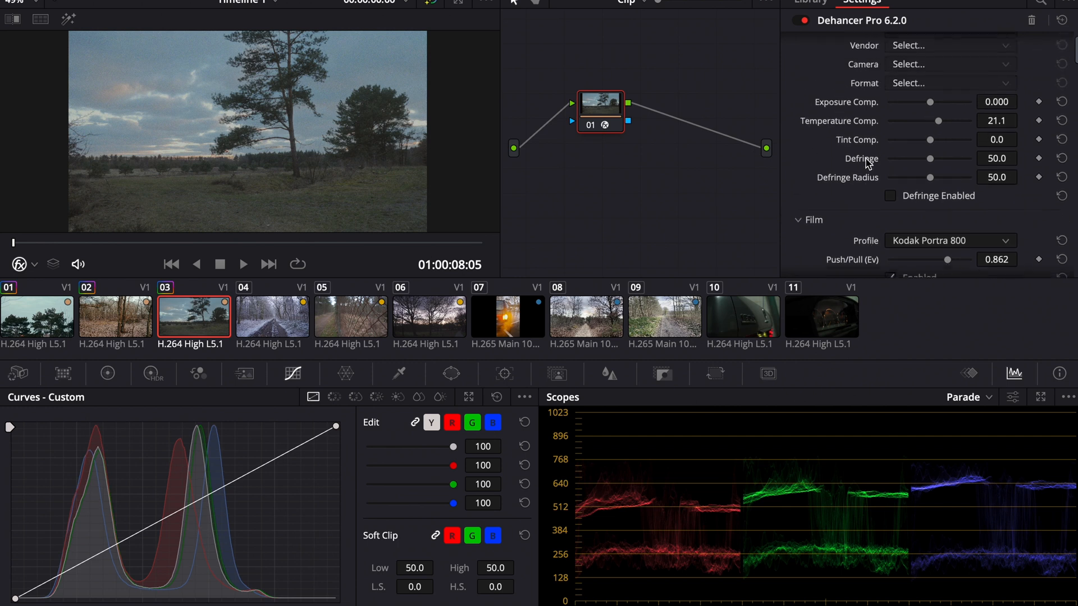
Try the Fujifilm 3513 Print film profile for Print and set it to Kodak 2383 Print Film
scroll(898, 168, "down", 12)
left_click(960, 156)
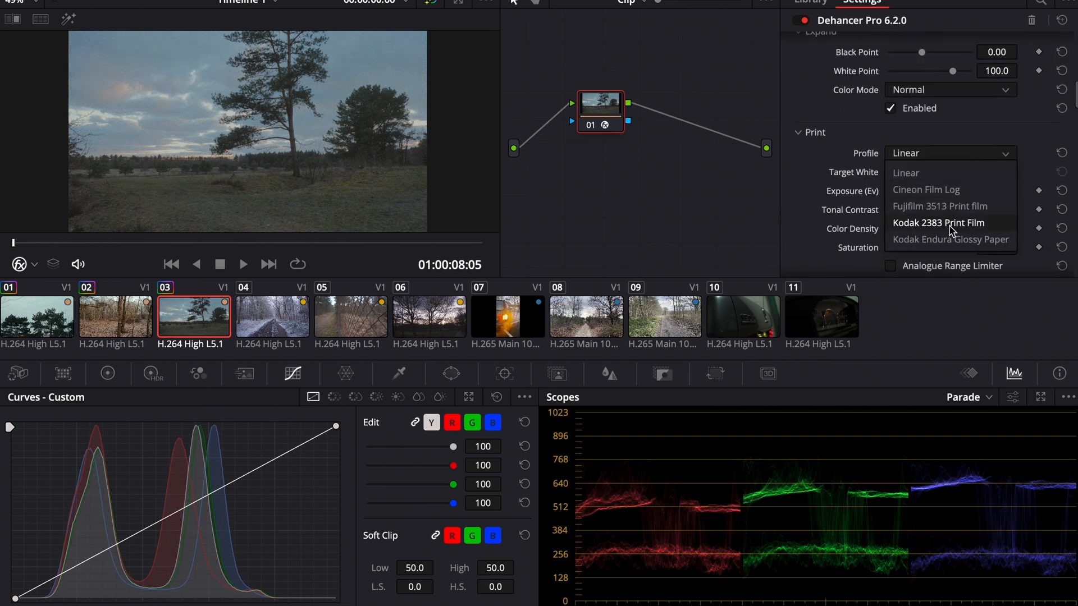
left_click(956, 208)
left_click(956, 157)
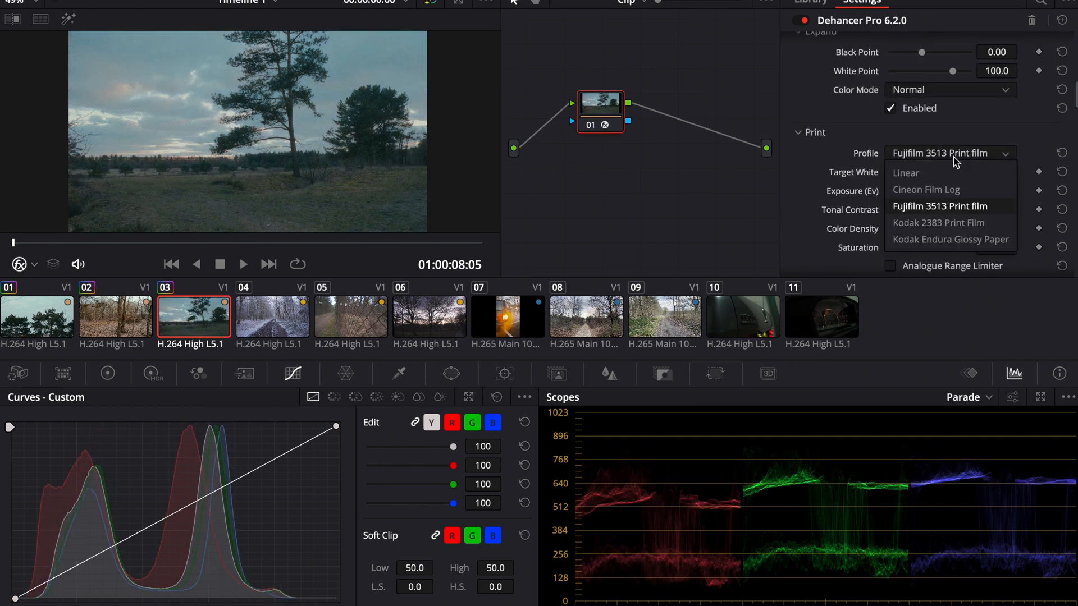
left_click(957, 221)
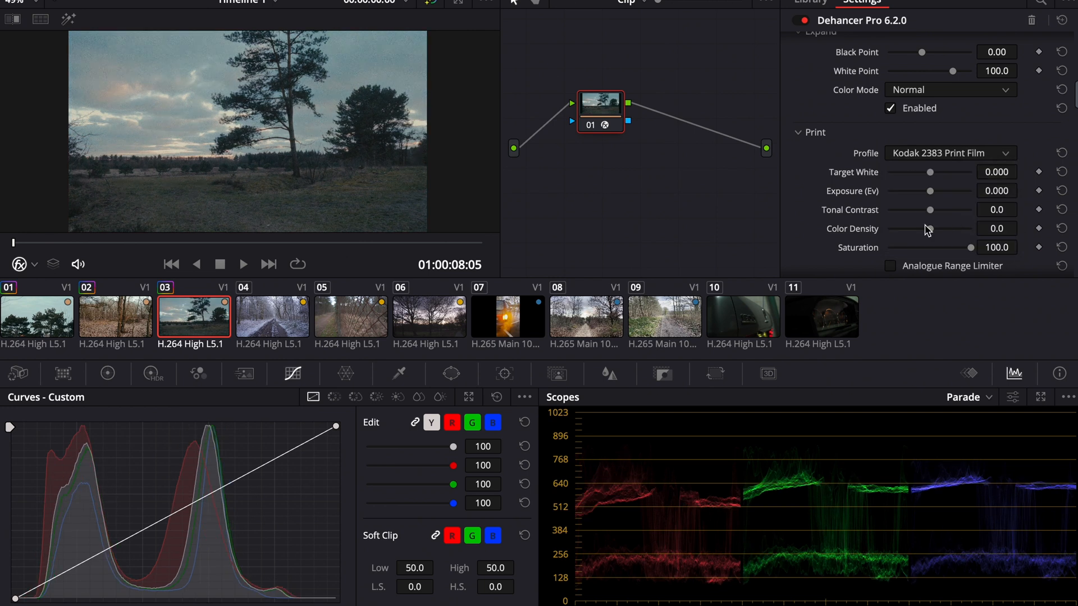
Set the Print Tonal Contrast to 18.8 and Color Density to 100.0, and enable the Analogue Range Limiter
scroll(879, 231, "down", 1)
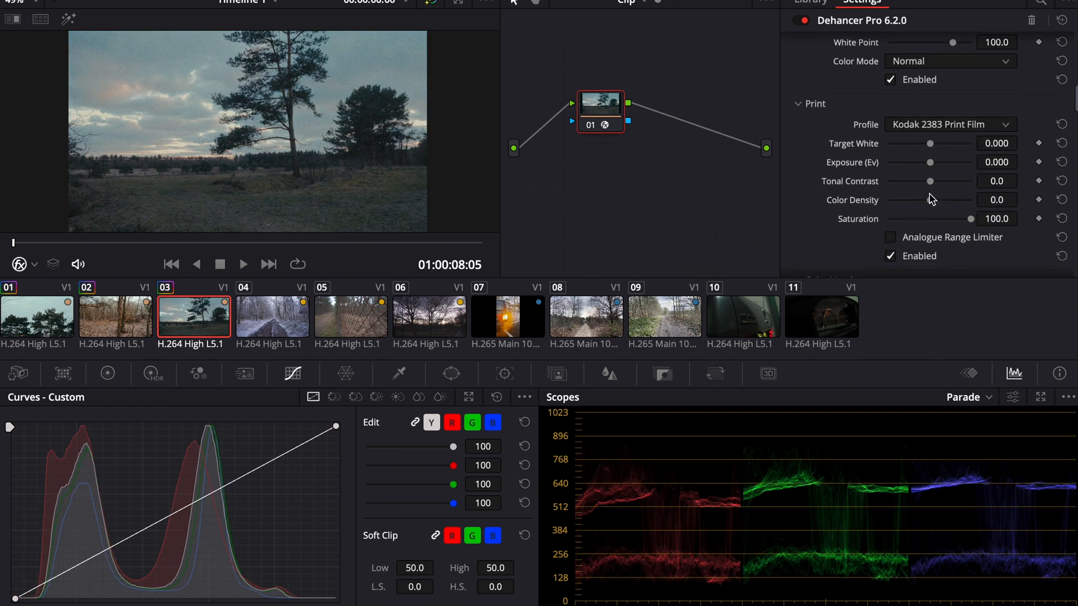
left_click_drag(936, 187, 991, 212)
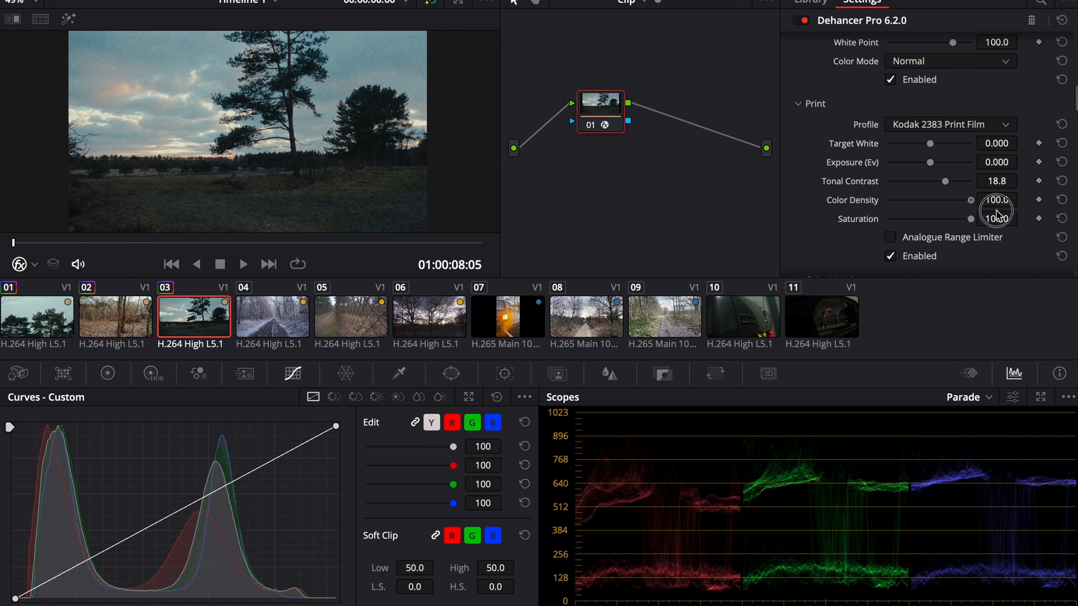
scroll(893, 174, "down", 2)
left_click(891, 170)
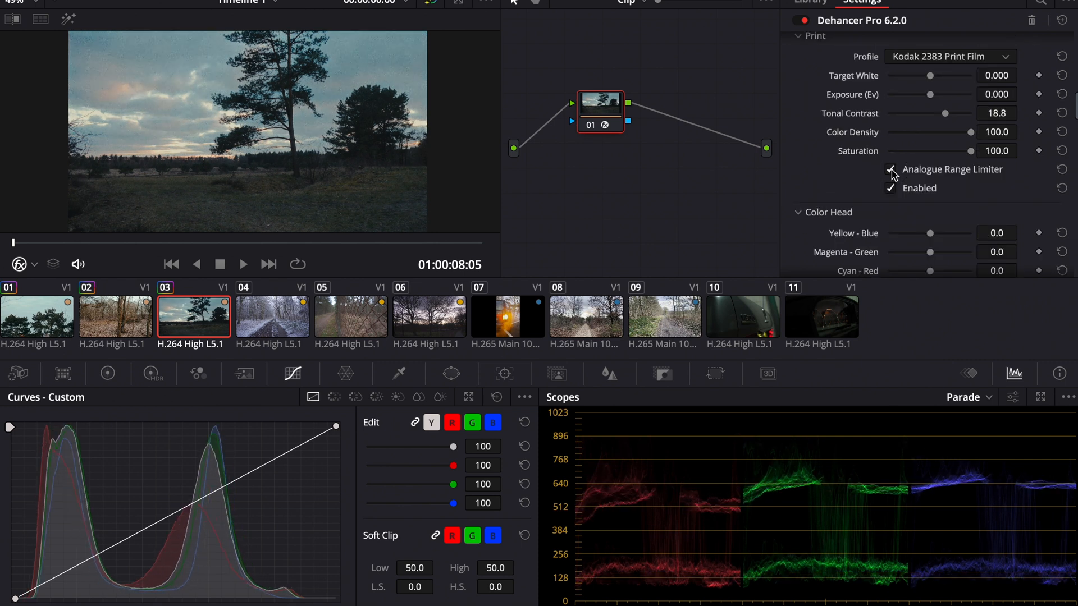
Check clip 03 at 01:00:17:17 and raise the Print Tonal Contrast to 22.5
left_click_drag(287, 246, 286, 247)
left_click_drag(286, 247, 291, 247)
left_click_drag(945, 113, 949, 114)
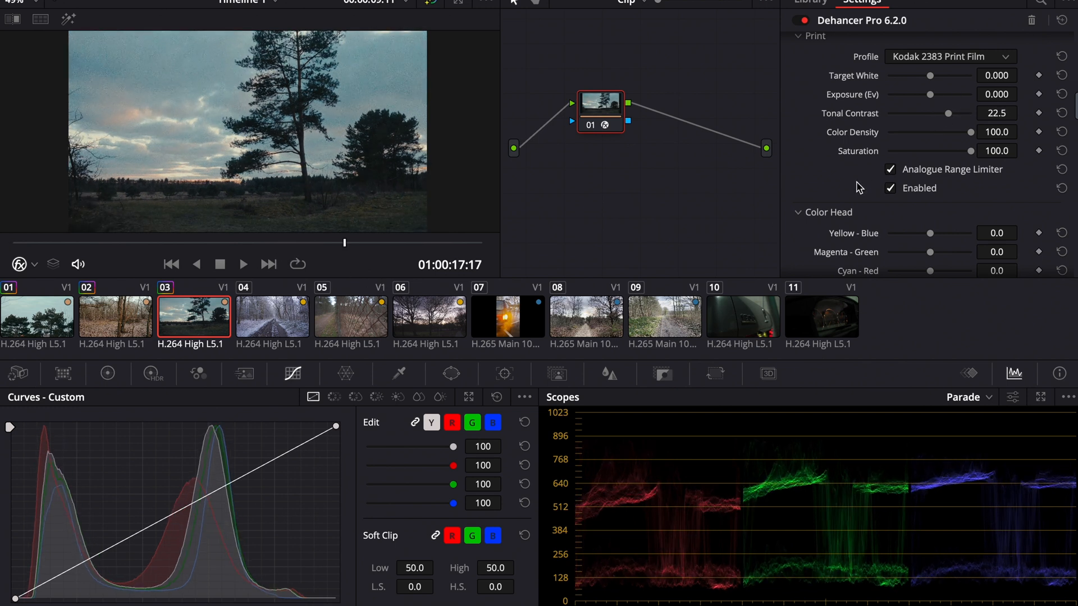
Set the Halation Amplify to 78.0 and the Bloom Impact to 46.8 on clip 03
scroll(859, 188, "down", 5)
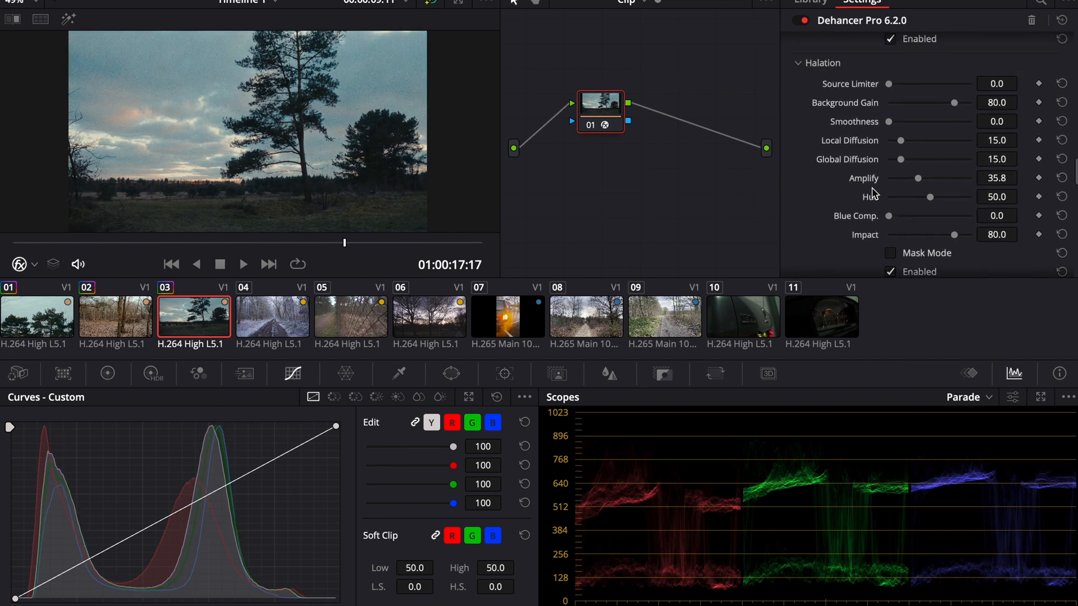
left_click_drag(921, 178, 955, 178)
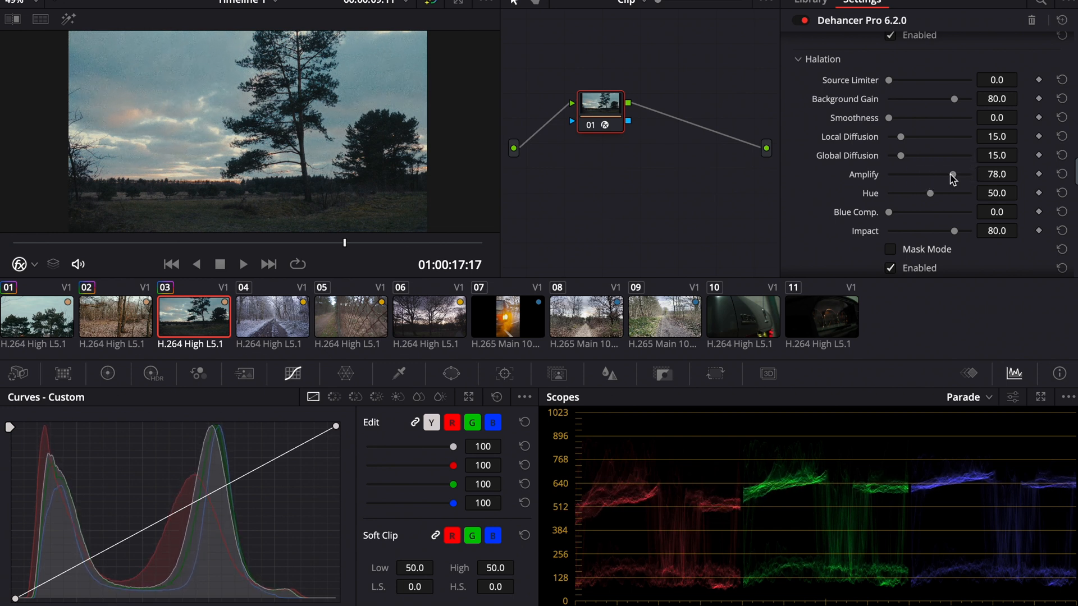
scroll(859, 196, "down", 5)
left_click_drag(911, 221, 861, 219)
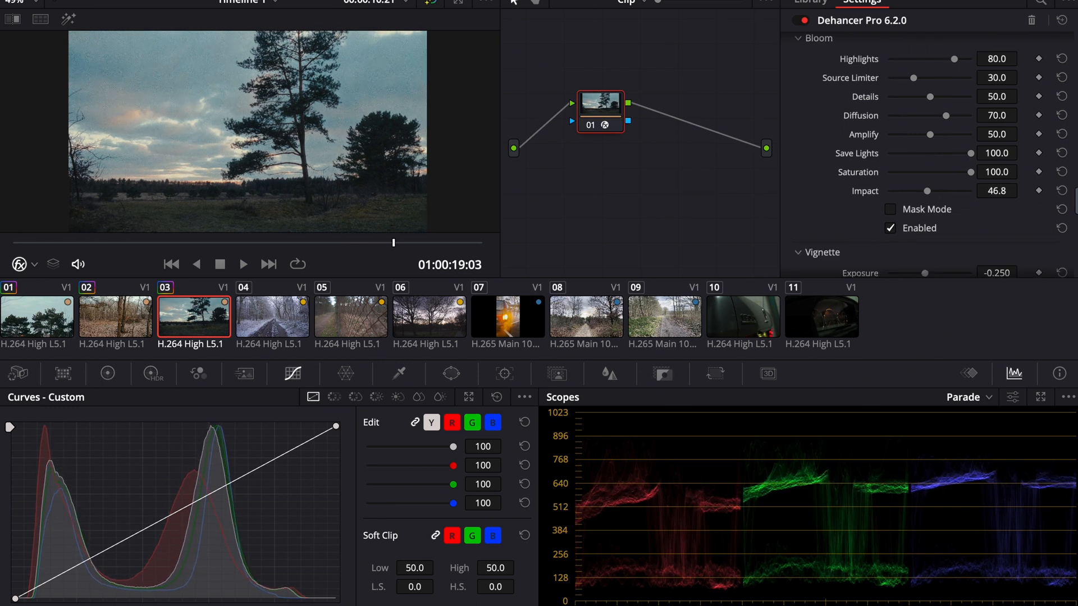
left_click(453, 605)
left_click(546, 487)
left_click(996, 165)
type("200")
key("Return")
left_click(998, 189)
type("200")
key("Return")
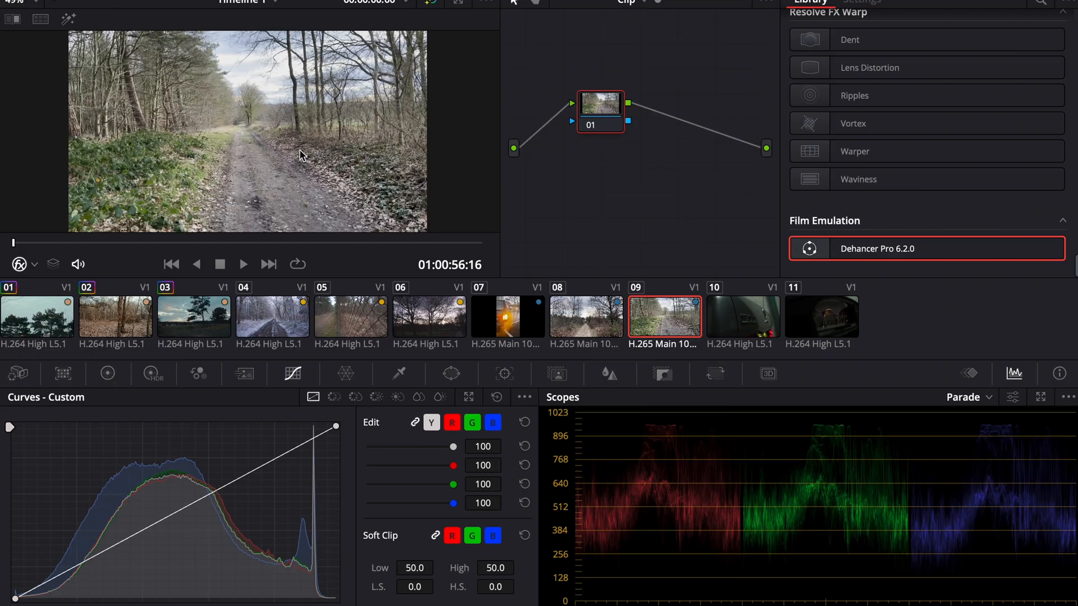
Set the project's color science to DaVinci YRGB Color Managed and Dehancer's input Source to Rec.709 on clip 09
scroll(875, 118, "up", 15)
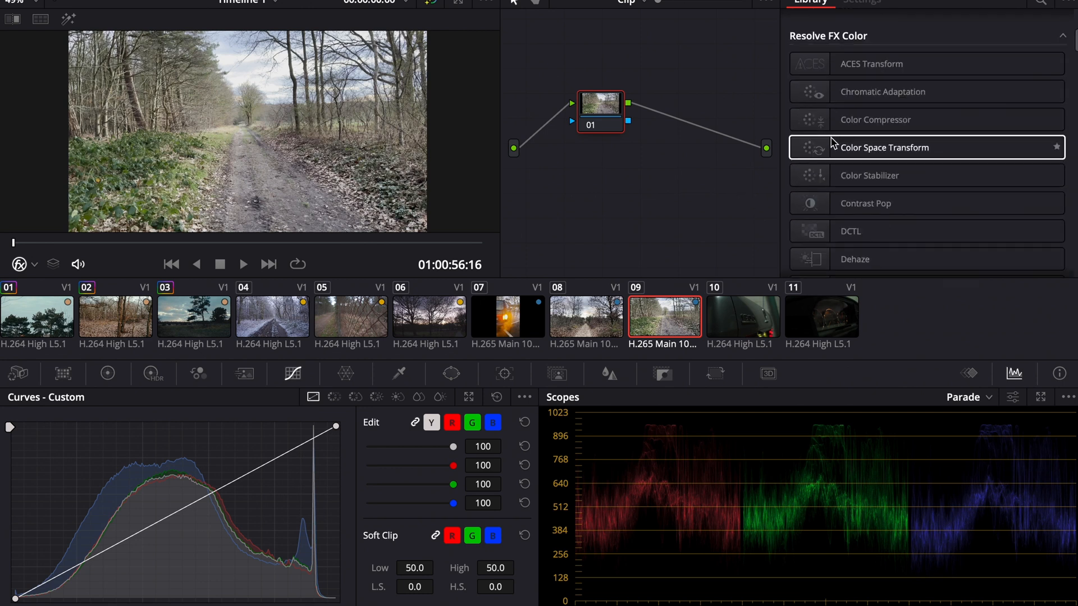
key("shift+9")
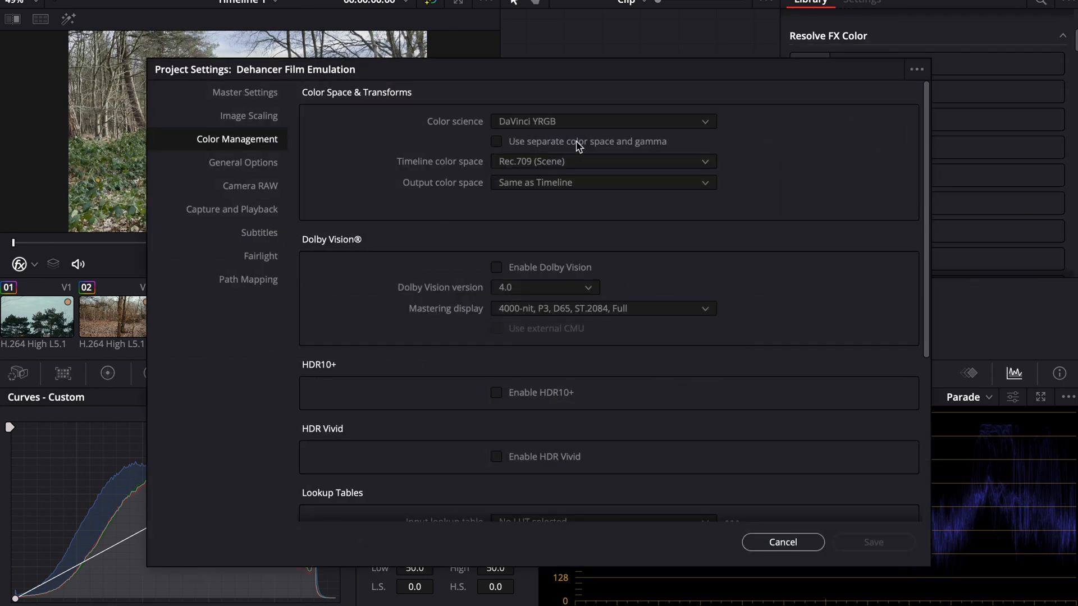
left_click(596, 122)
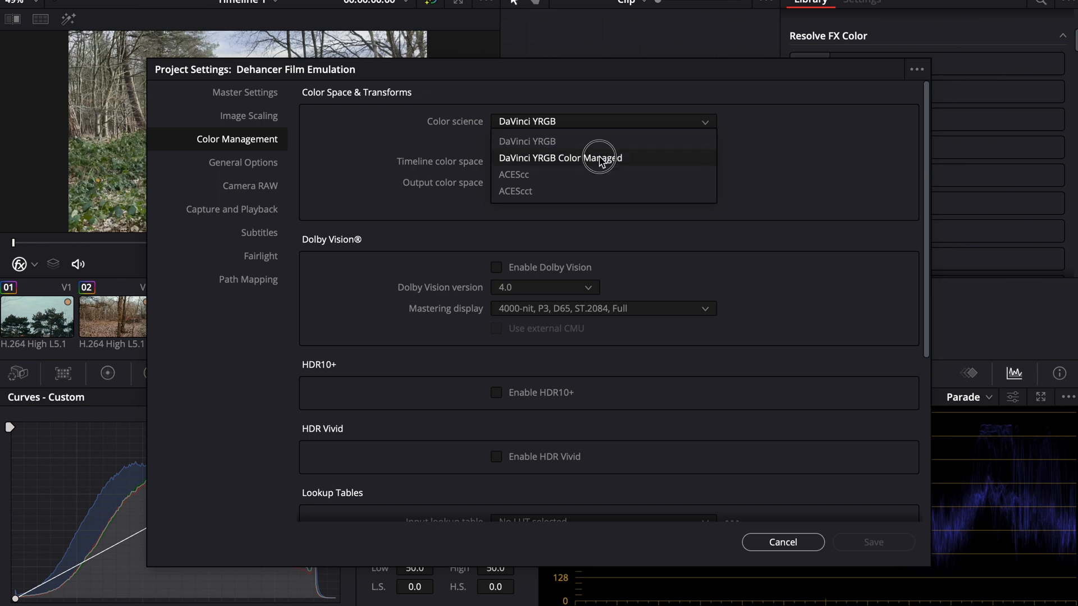
left_click(601, 159)
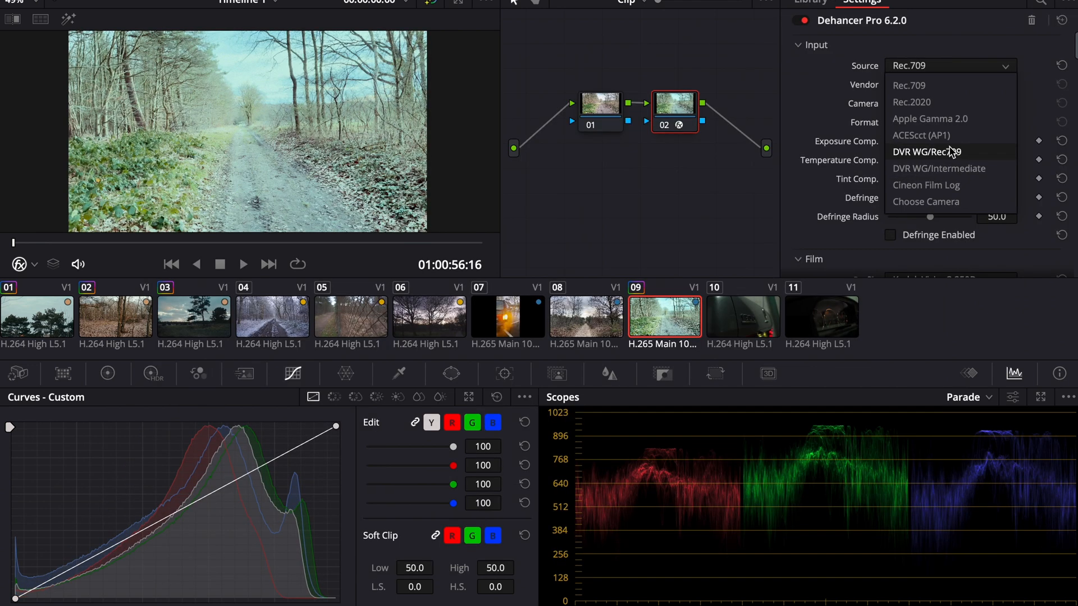
left_click(940, 81)
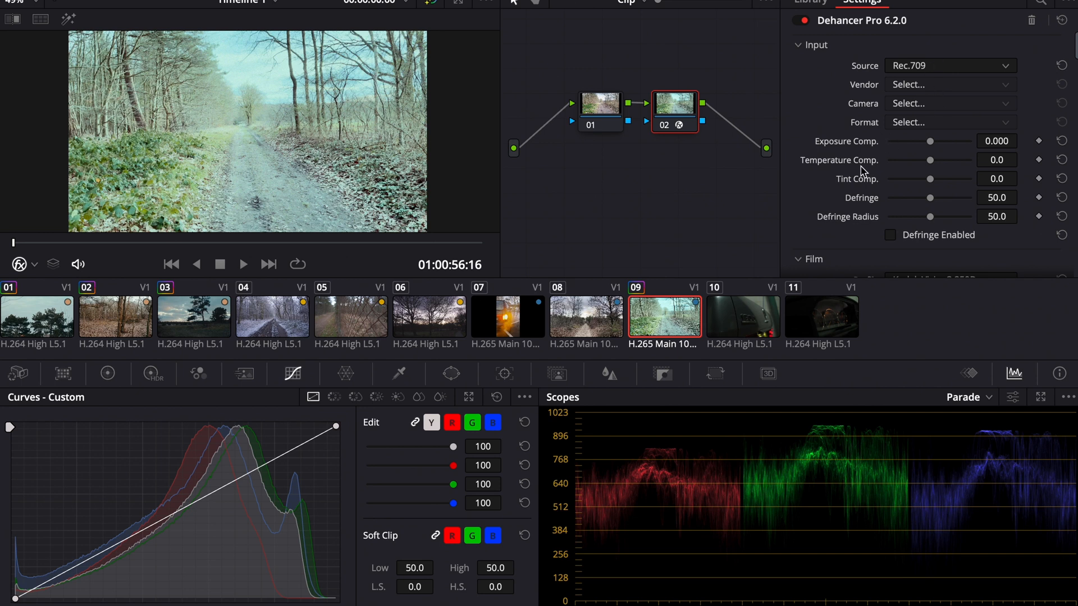
With the Dehancer node 02 bypassed, darken clip 09 using custom curve points on node 01, and re-enable node 02
key("ctrl+d")
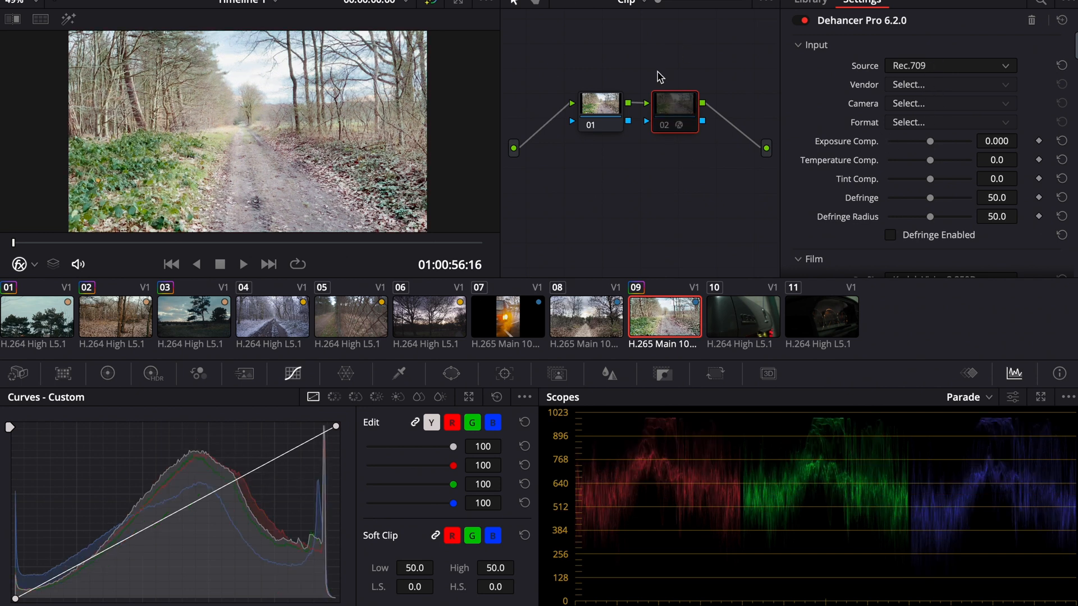
left_click(594, 106)
left_click_drag(265, 470, 270, 501)
left_click(85, 580)
left_click_drag(85, 580, 90, 580)
left_click_drag(271, 496, 274, 506)
left_click(673, 121)
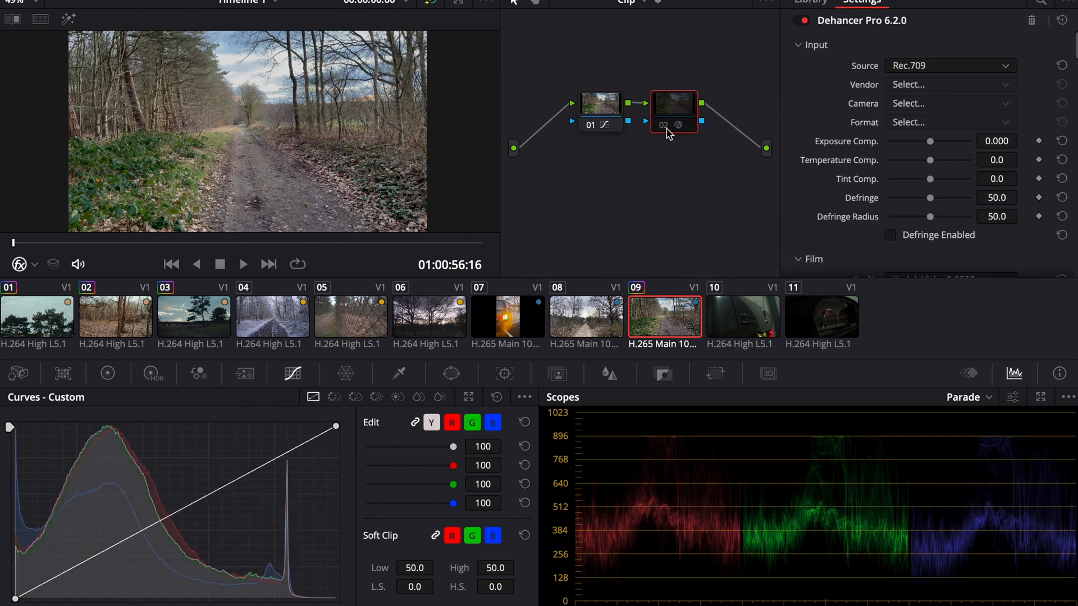
left_click(666, 127)
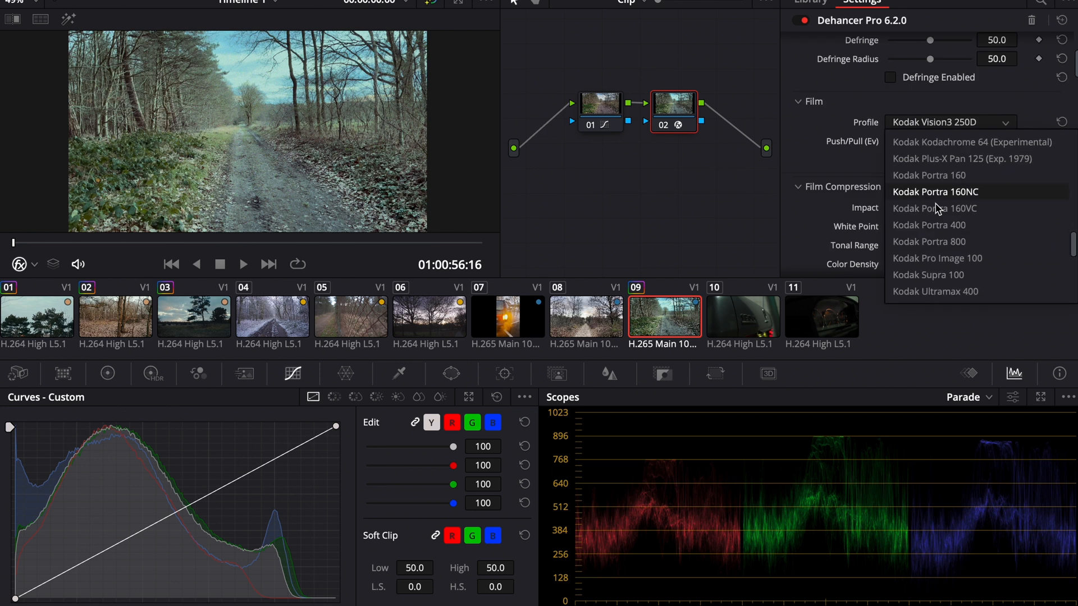
Browse the film stocks for clip 09, keep Kodak Vision3 250D as the Film profile, and set Push/Pull to 0.788
scroll(936, 204, "down", 2)
left_click(956, 134)
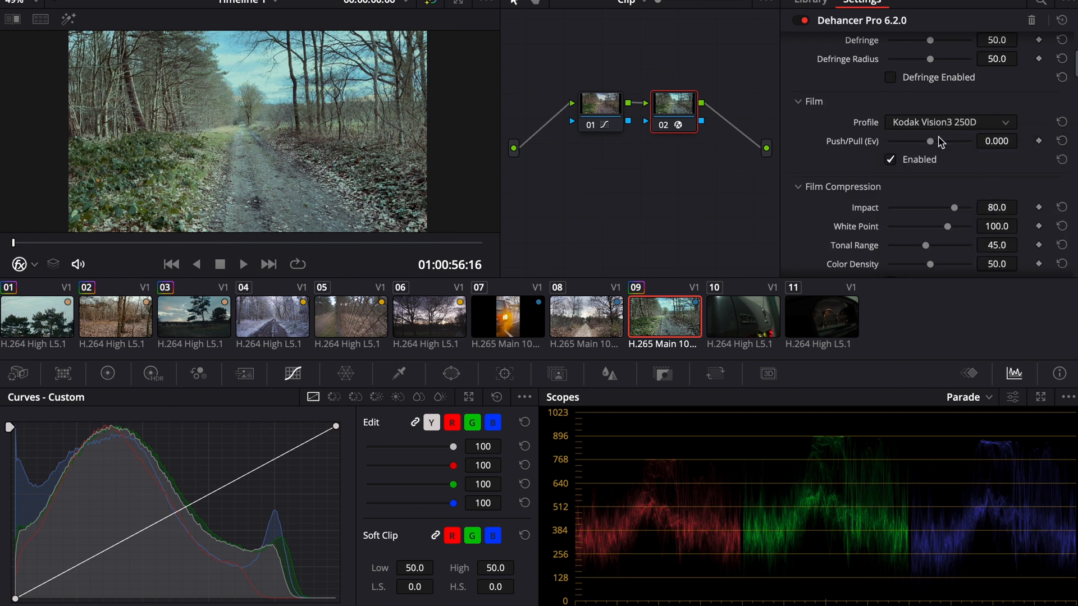
mouse_move(929, 141)
left_mouse_down()
mouse_move(950, 140)
mouse_move(914, 140)
mouse_move(949, 141)
left_mouse_up()
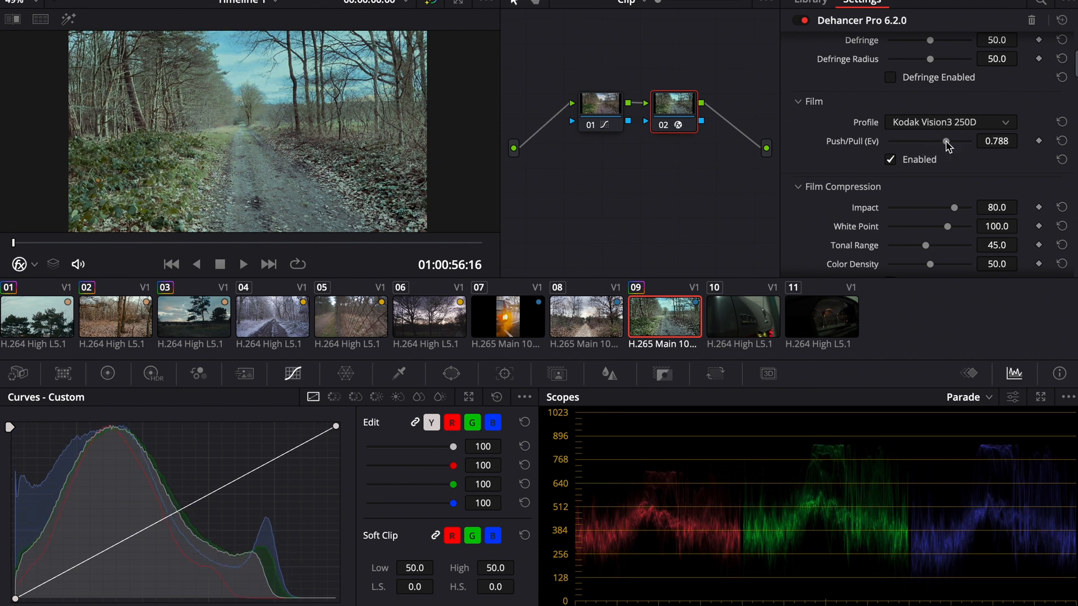
Enable Film Compression on clip 09 and set its Impact to 39.5
scroll(817, 225, "down", 3)
scroll(822, 226, "down", 1)
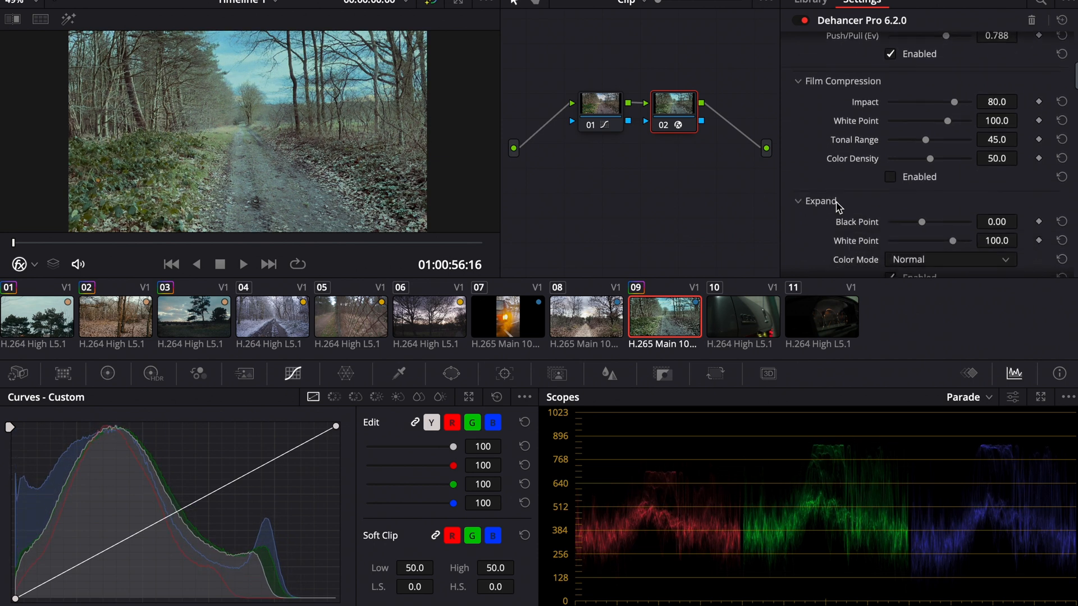
left_click(892, 178)
left_click_drag(955, 103, 846, 104)
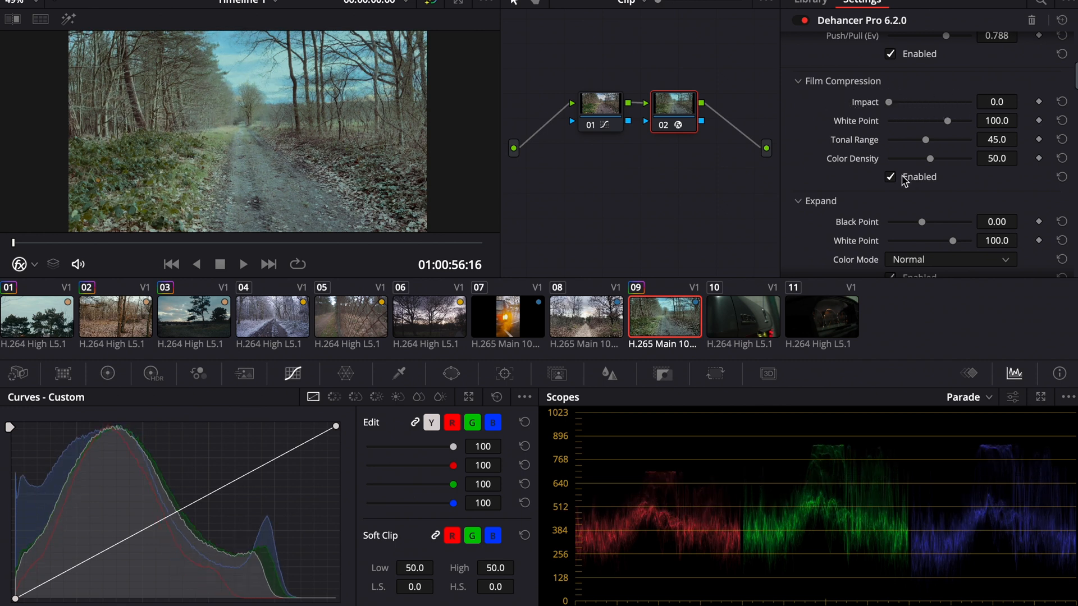
left_click_drag(896, 103, 921, 107)
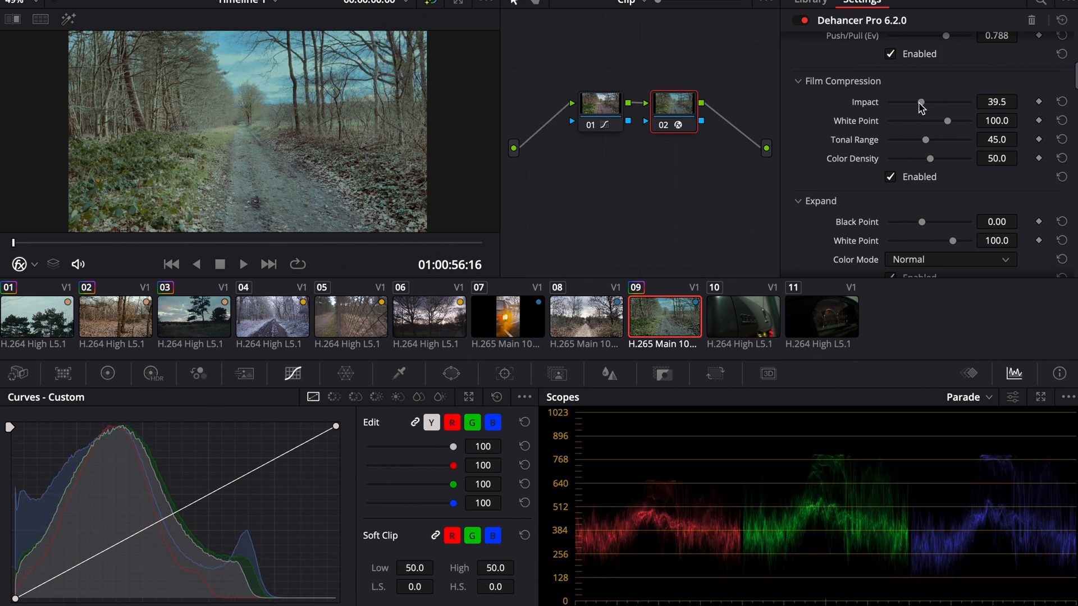
Set clip 09's Print Tonal Contrast to 24.3, choose the Fujifilm 3513 Print film profile, and raise the Color Density
scroll(868, 185, "down", 4)
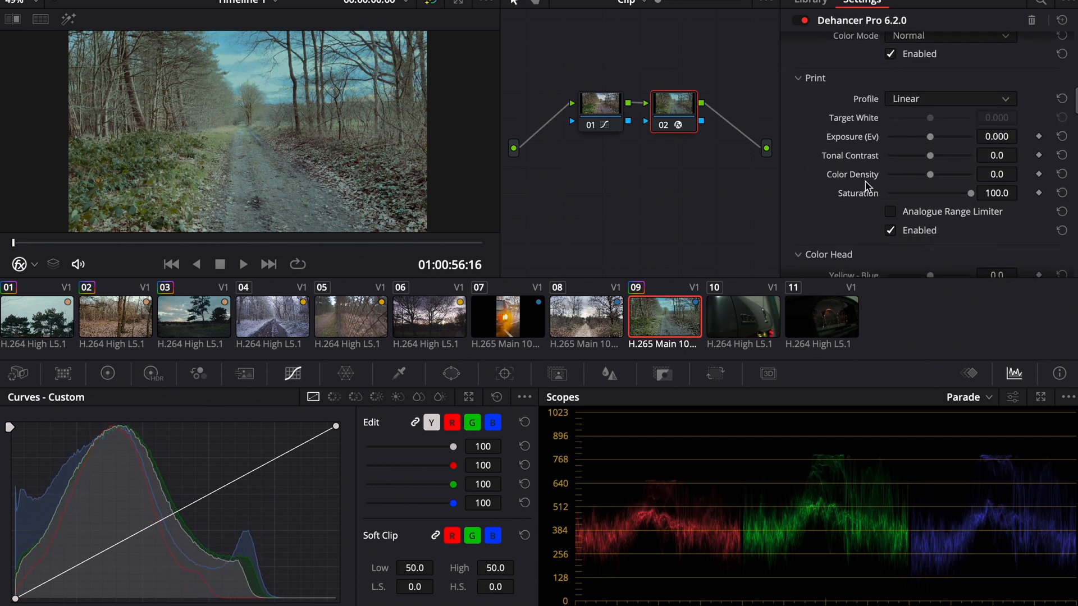
left_click_drag(933, 159, 950, 157)
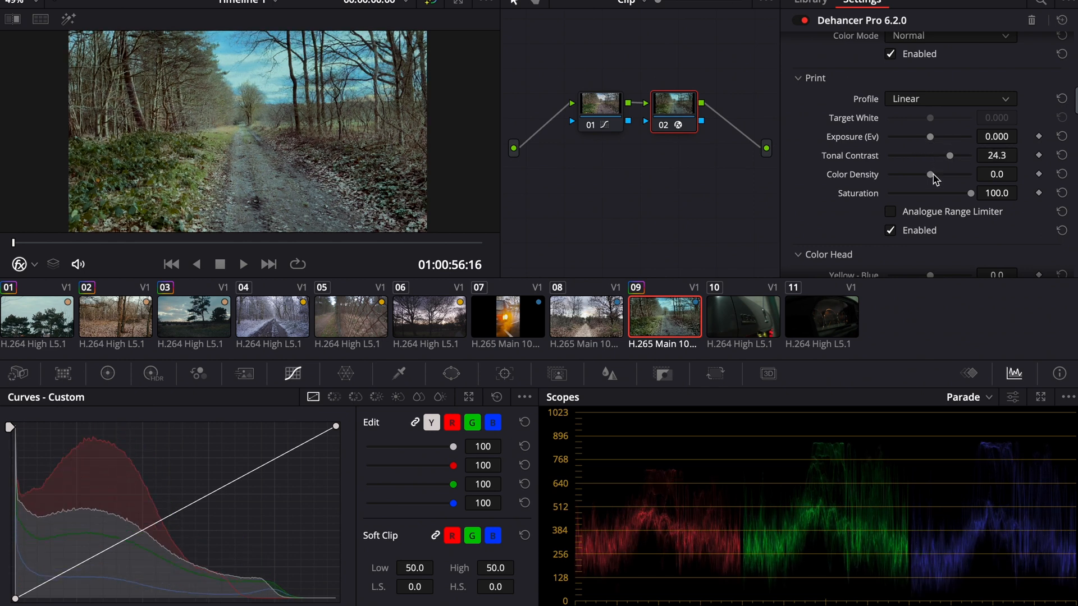
left_click(933, 101)
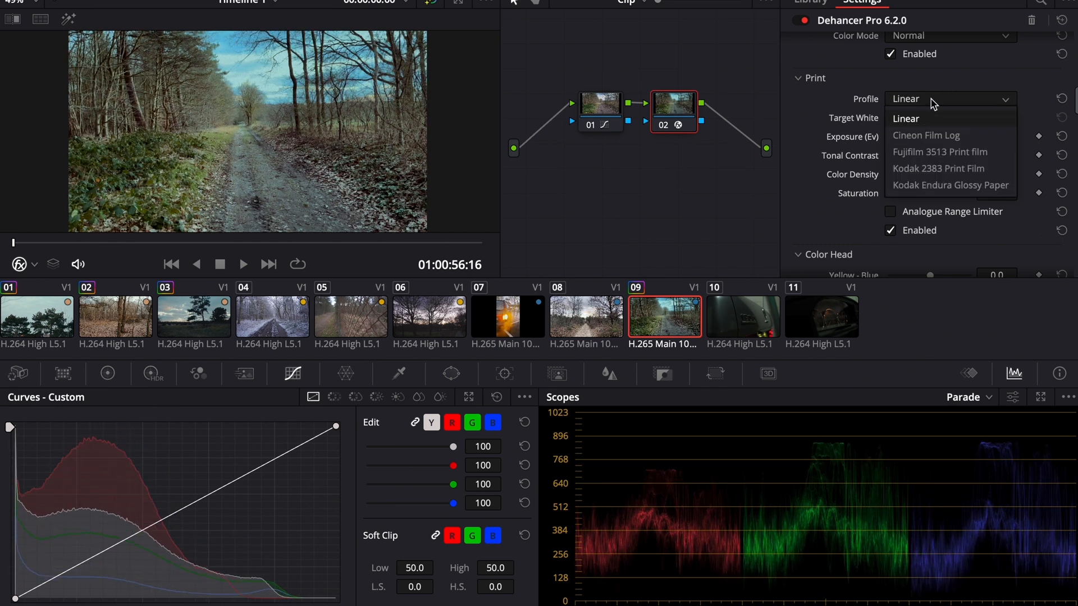
left_click(941, 152)
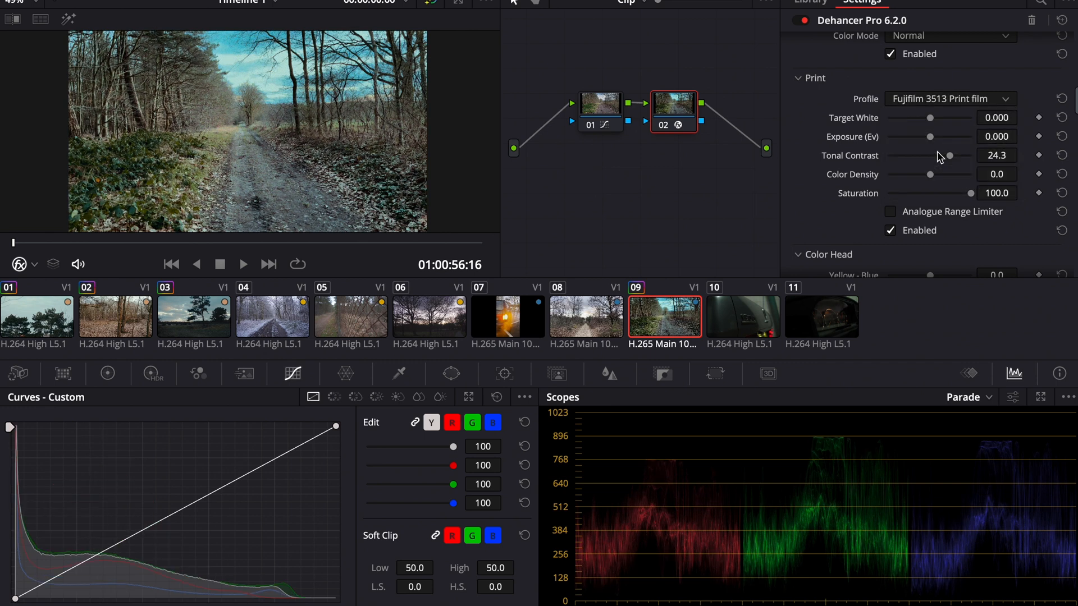
left_click_drag(930, 174, 948, 188)
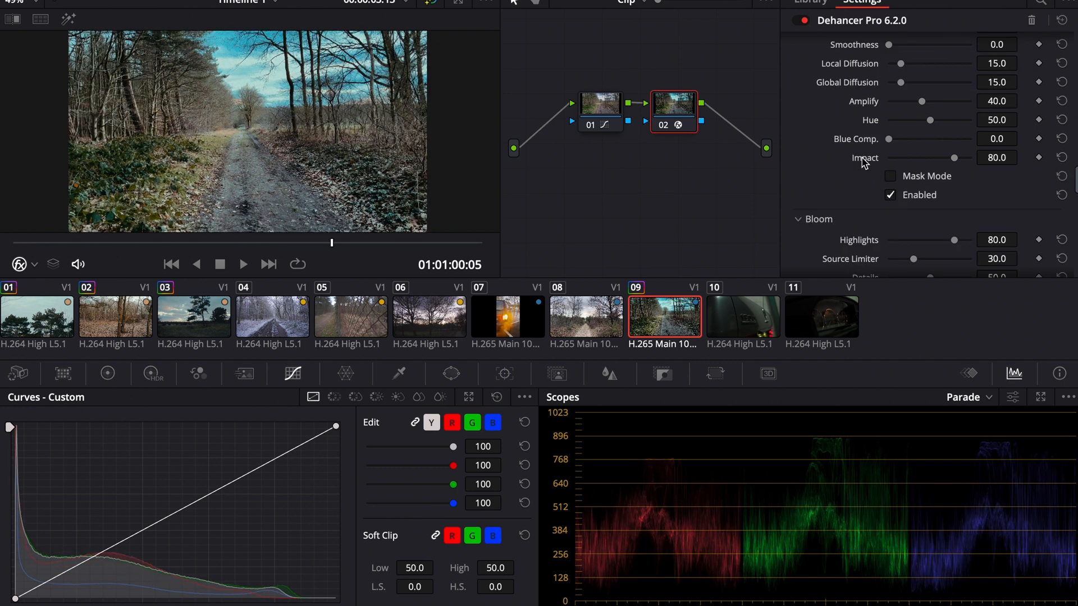
Lower the Halation Impact and enable Bloom on clip 09
scroll(864, 163, "up", 1)
left_click_drag(950, 169, 921, 172)
scroll(876, 188, "down", 8)
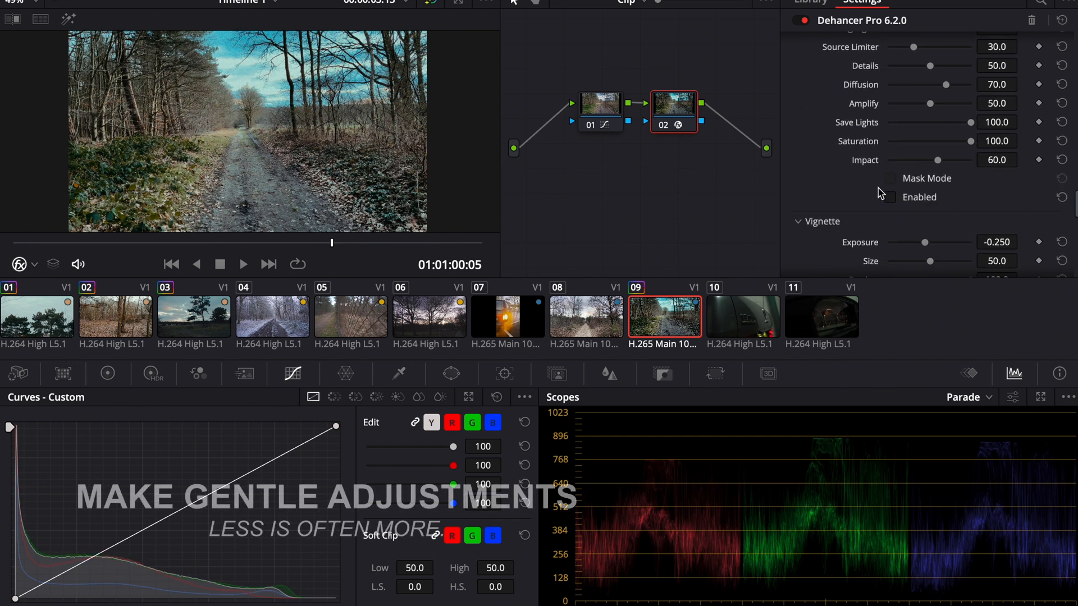
left_click(890, 197)
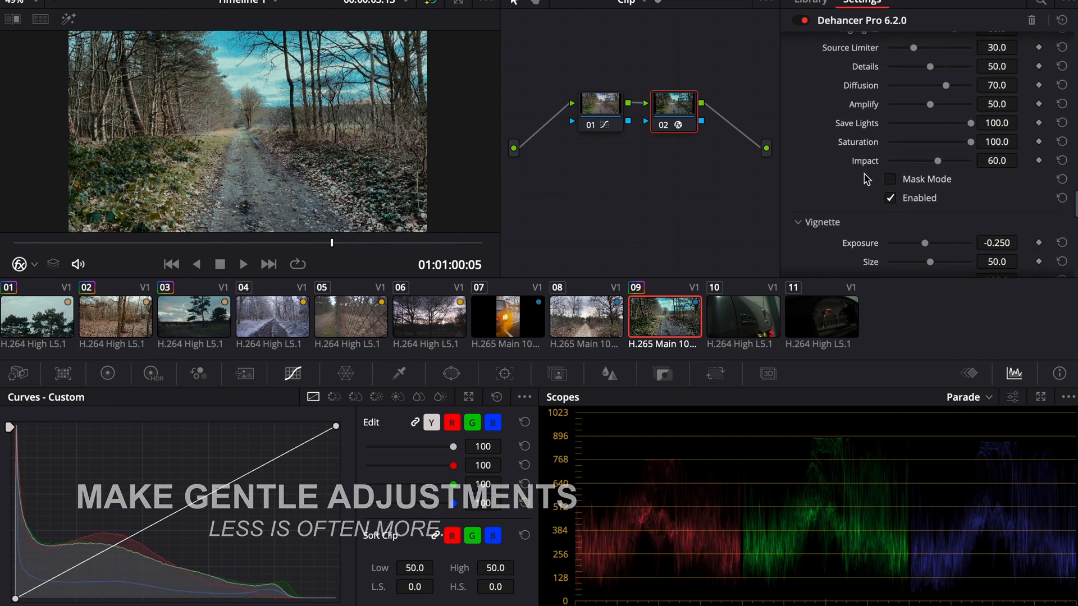
Enable the Vignette on clip 09 and scrub through the clip to check the look
scroll(859, 185, "down", 3)
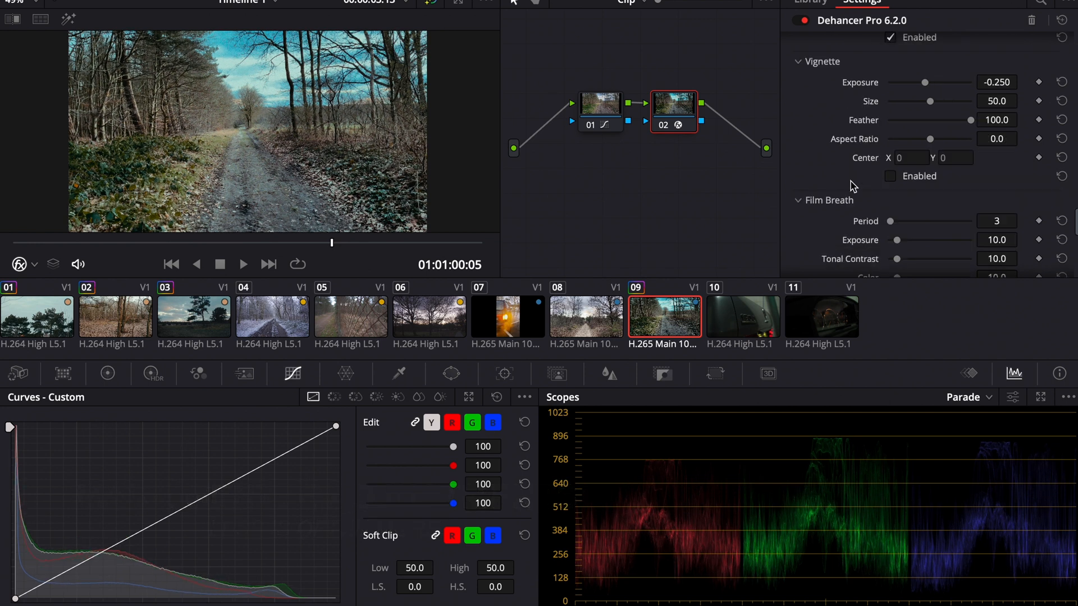
left_click(890, 177)
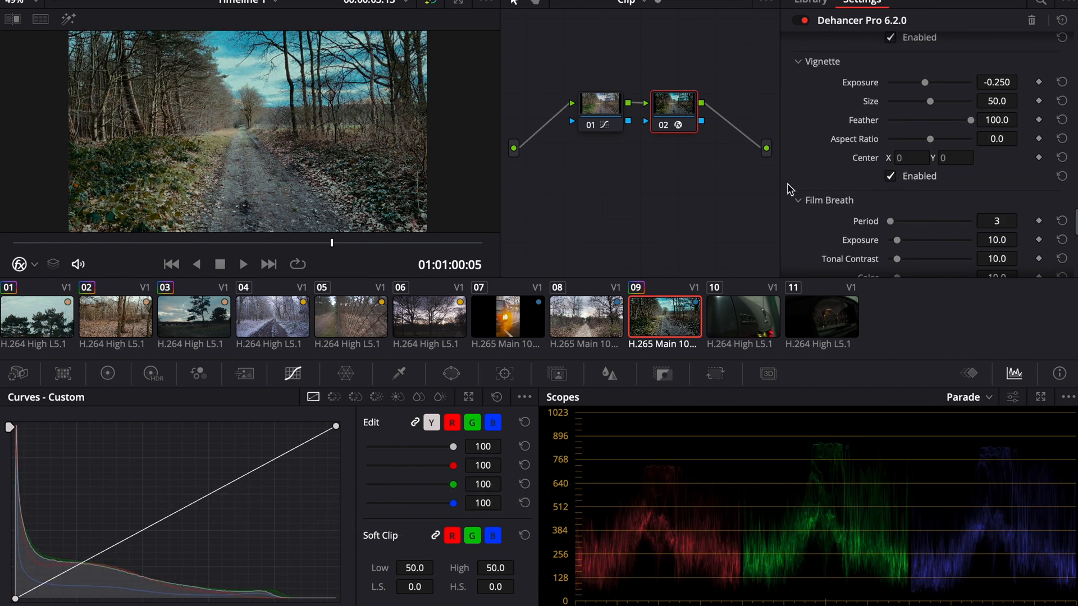
scroll(921, 224, "down", 10)
left_click_drag(206, 242, 113, 252)
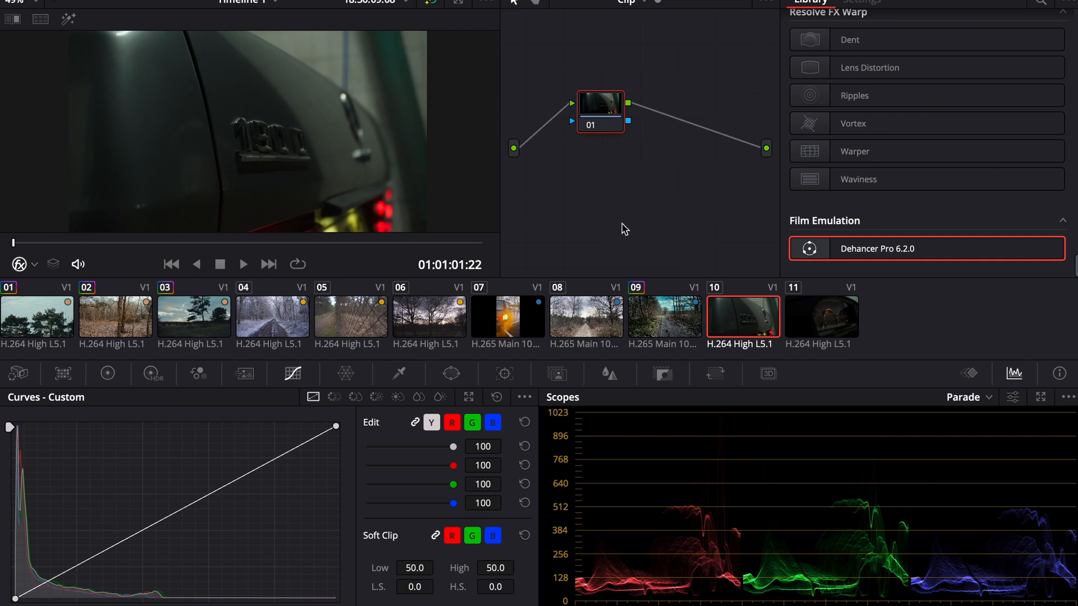
Apply Dehancer Pro 6.2.0 to clip 10 with the Cinestill 800T film profile and Film Compression at a Tonal Range of 60.5
left_click_drag(915, 247, 614, 111)
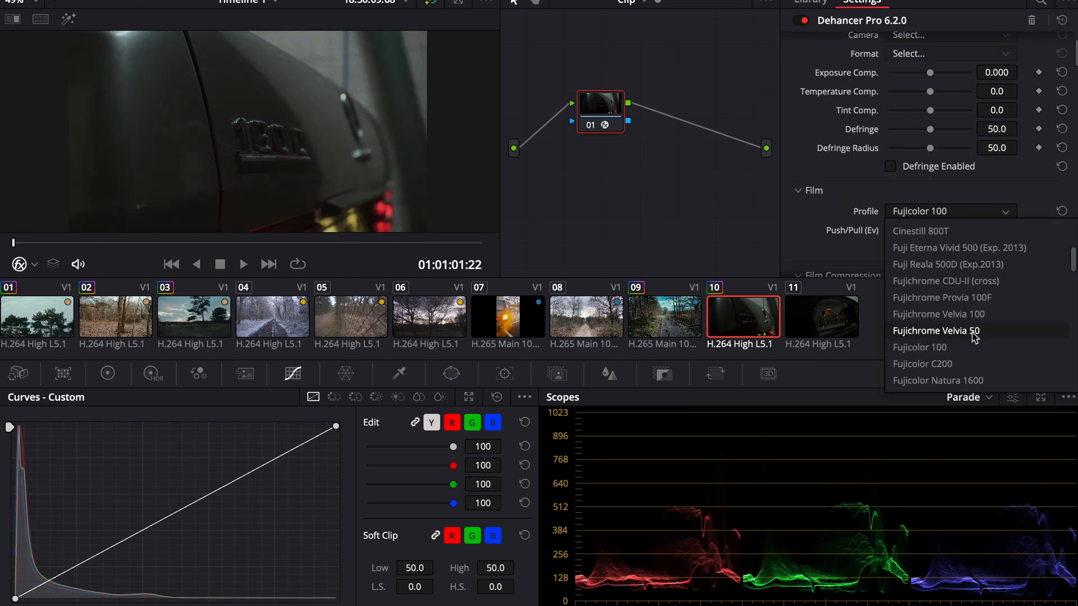
left_click(974, 364)
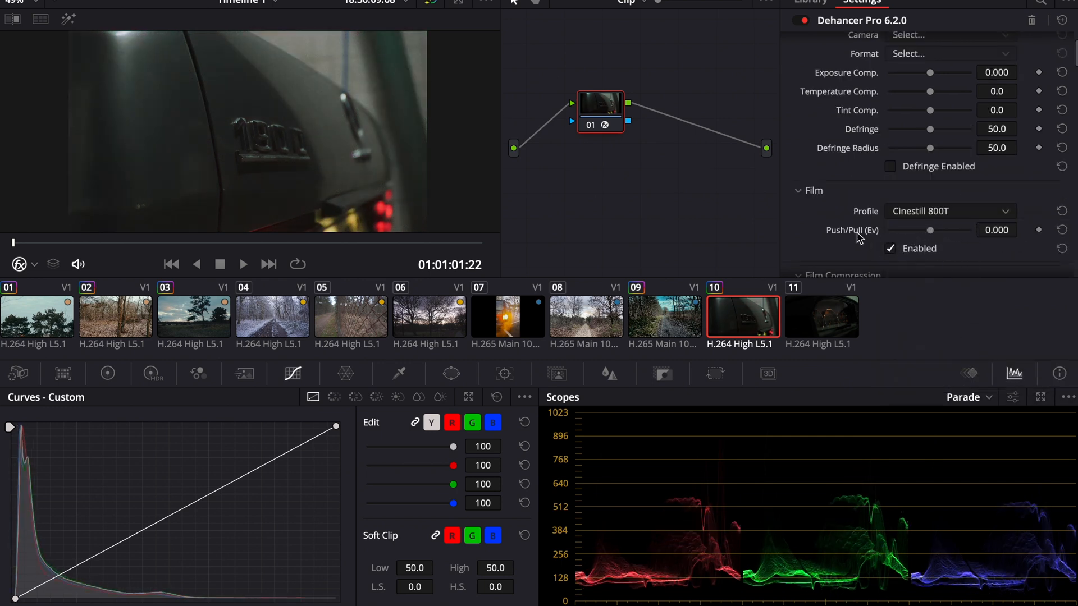
left_click_drag(933, 231, 924, 232)
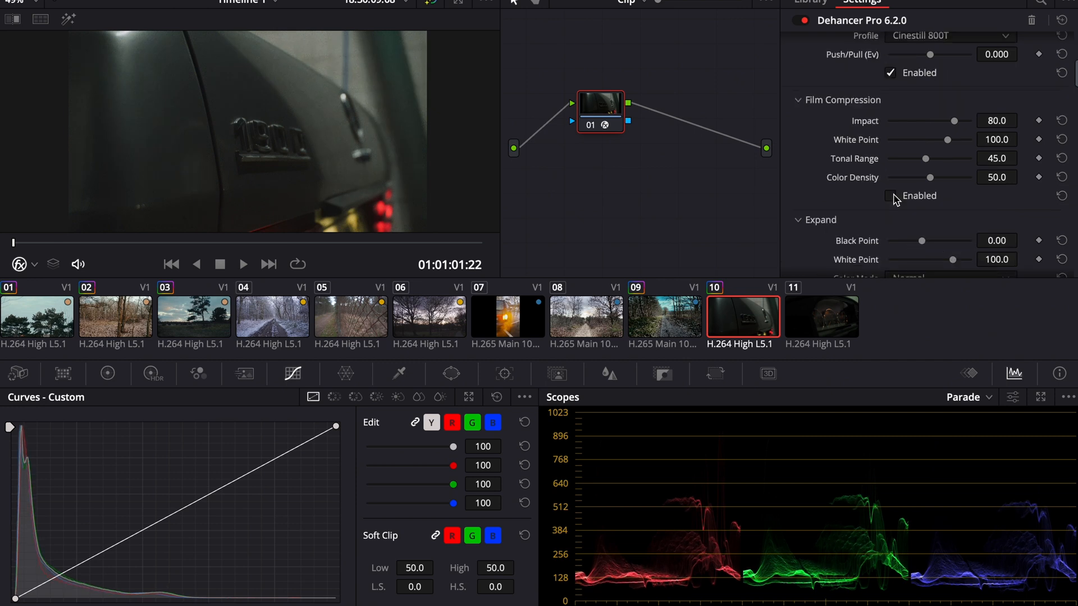
left_click(891, 195)
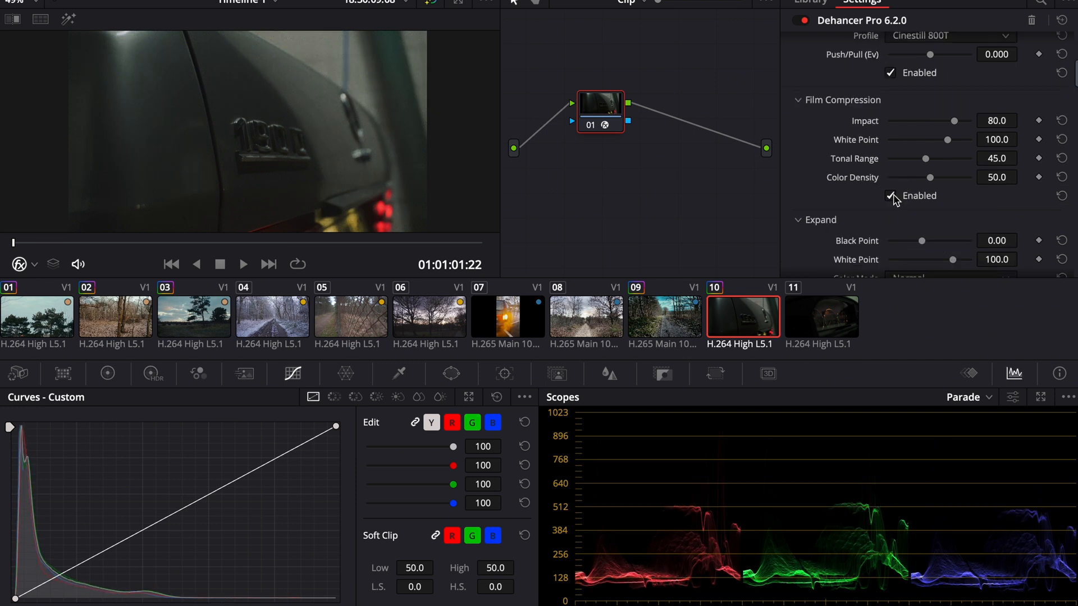
left_click_drag(926, 159, 938, 165)
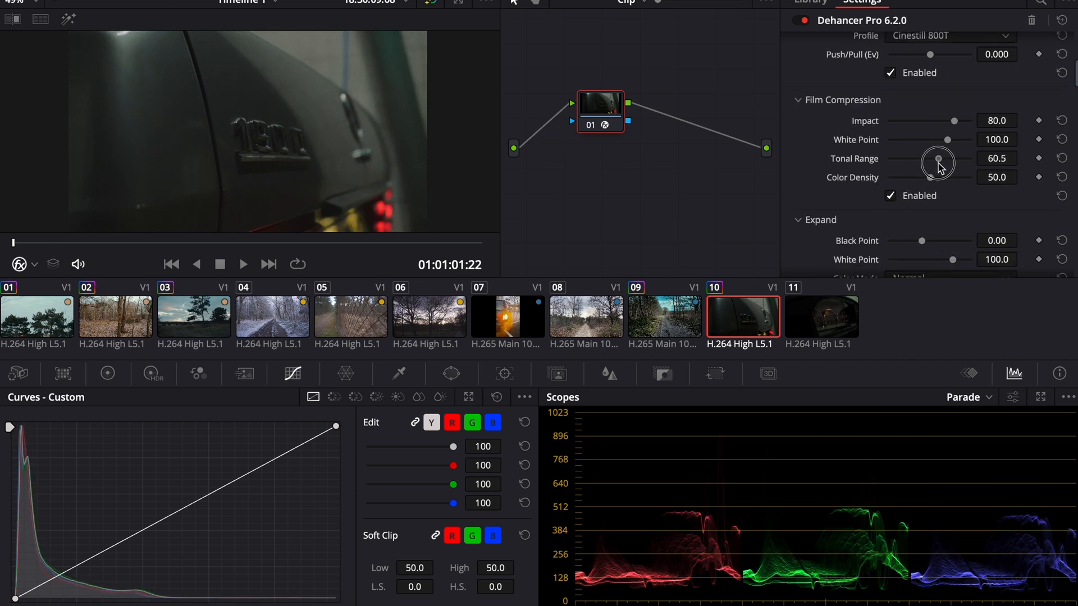
Set clip 10's Print profile to Fujifilm 3513 Print film with Exposure 0.138, Tonal Contrast 0.4 and Color Density 100.0
scroll(891, 177, "down", 5)
left_click(911, 146)
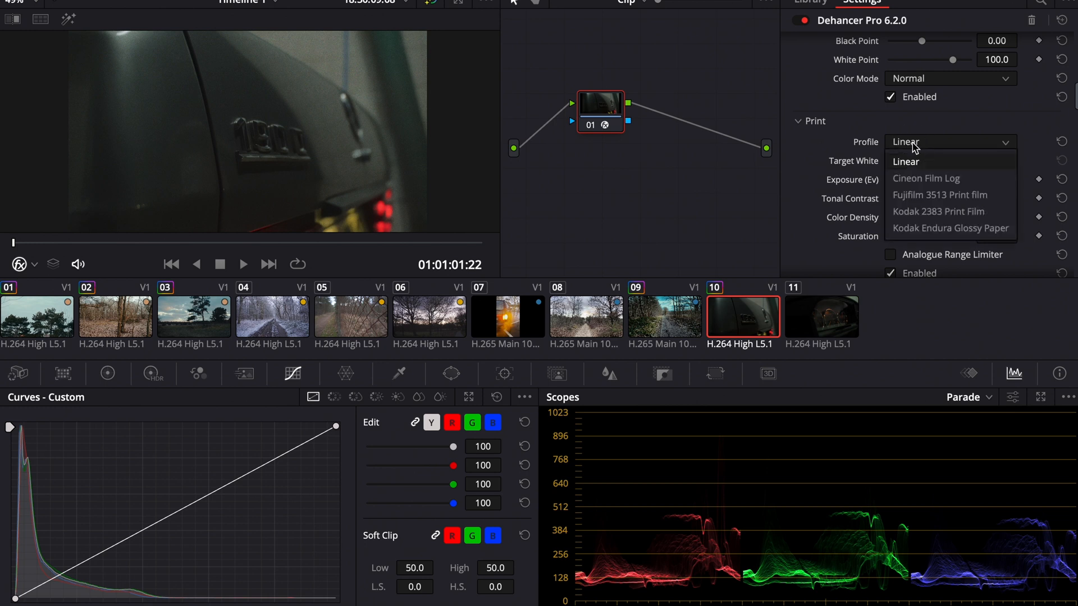
left_click(932, 198)
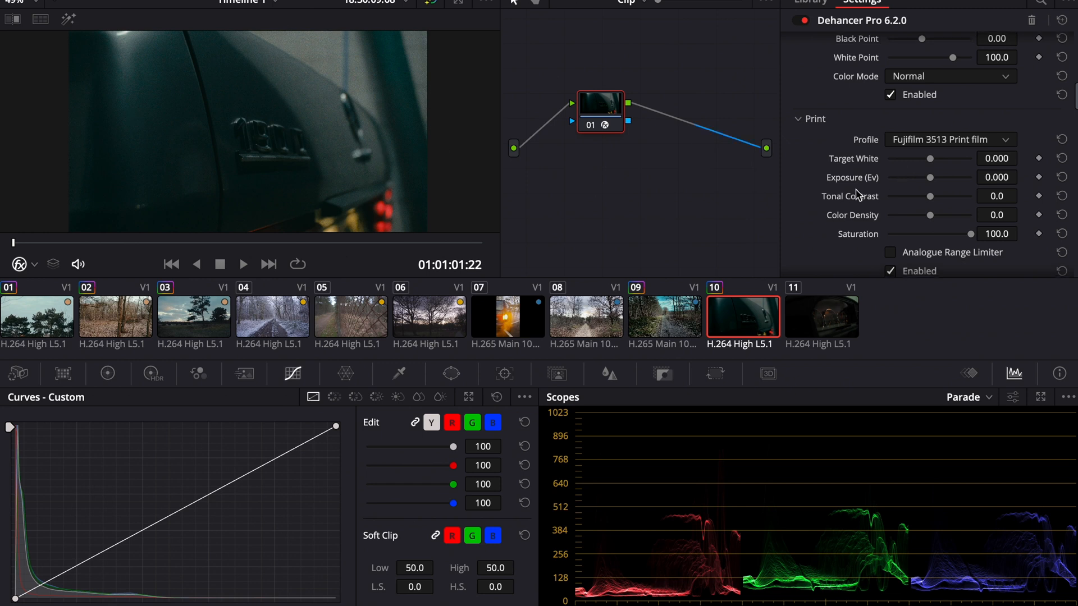
scroll(927, 218, "down", 1)
mouse_move(930, 158)
left_mouse_down()
mouse_move(941, 180)
mouse_move(930, 177)
left_mouse_up()
left_click_drag(931, 195, 970, 198)
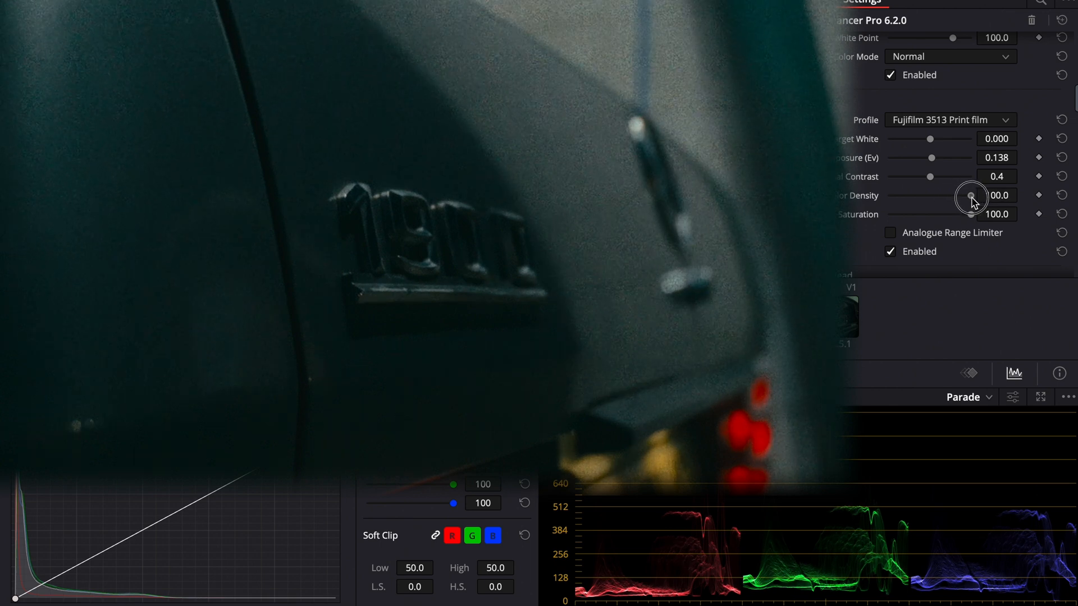
Enable Halation on clip 10 and set its Amplify to 37.6
scroll(895, 199, "down", 3)
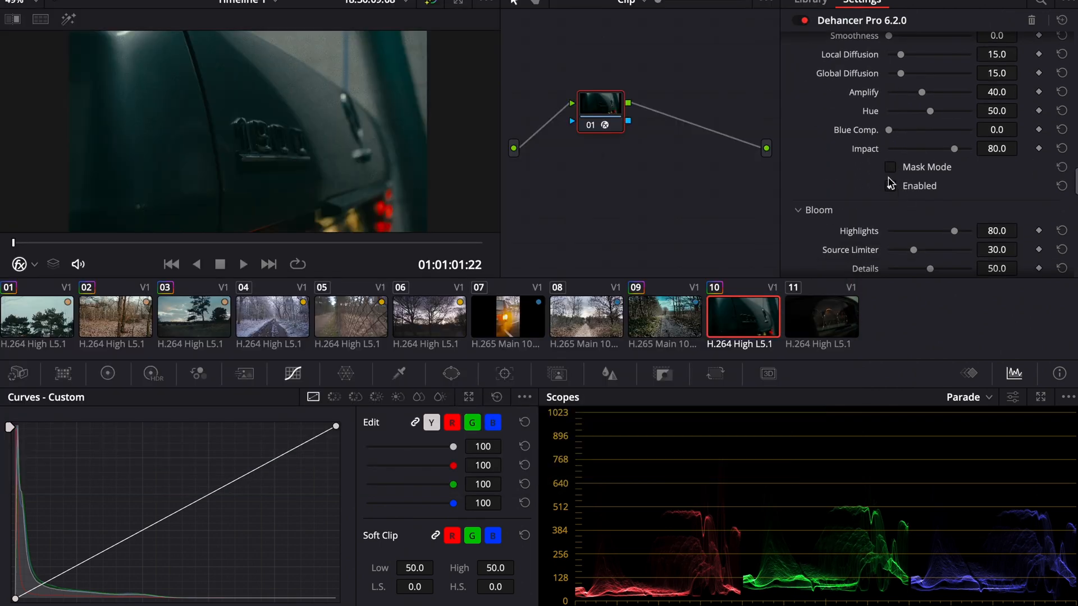
scroll(898, 160, "up", 1)
left_click_drag(921, 122, 924, 122)
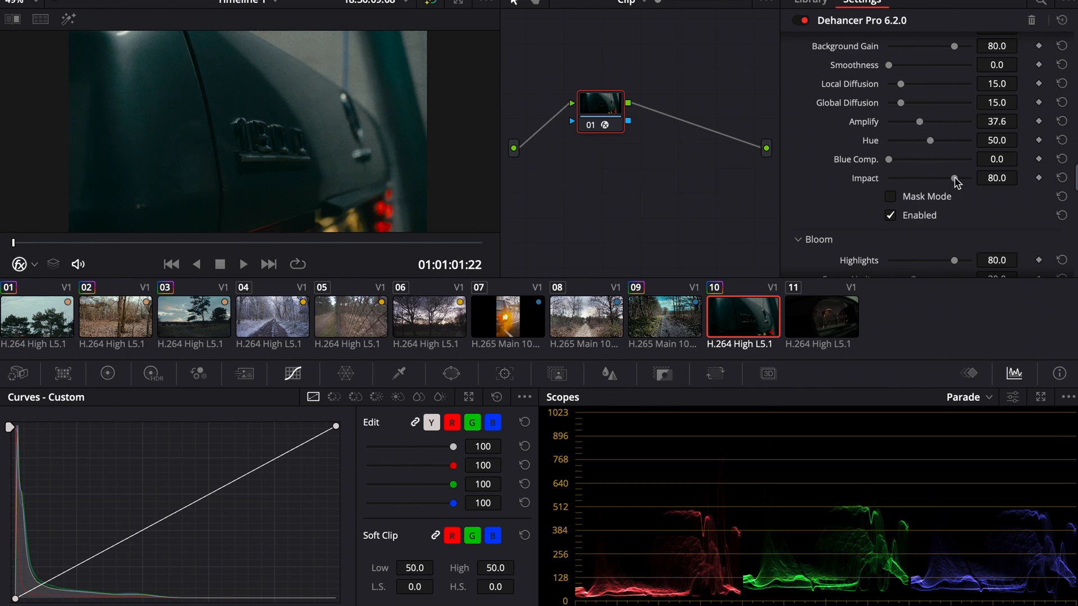
Enable Bloom on clip 10, compare it on and off at 01:01:04:21, and enable the Vignette
left_click(891, 233)
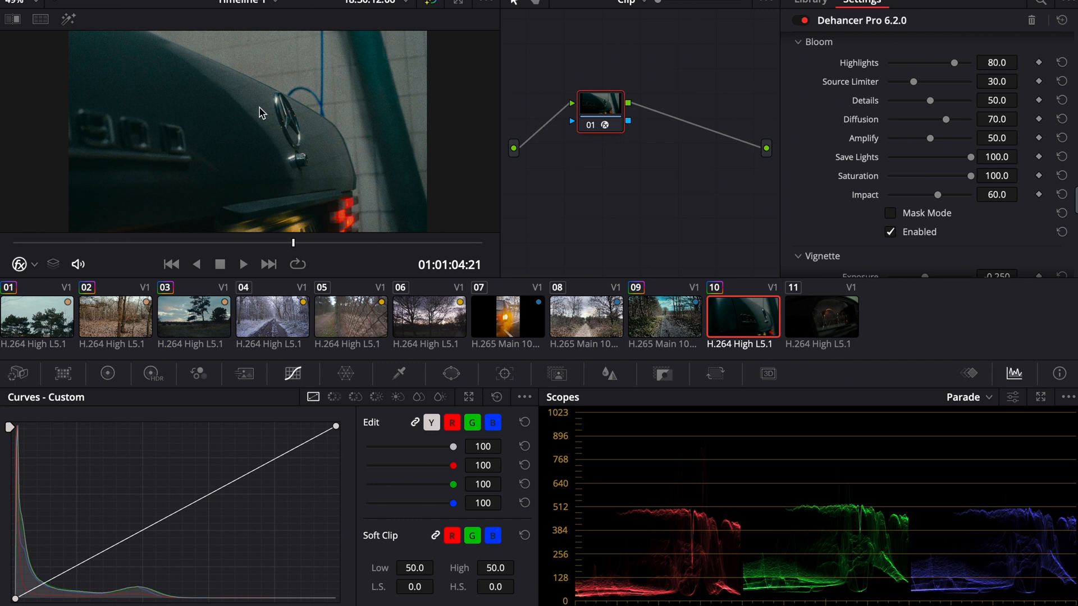
left_click(899, 231)
left_click(898, 231)
scroll(895, 207, "down", 3)
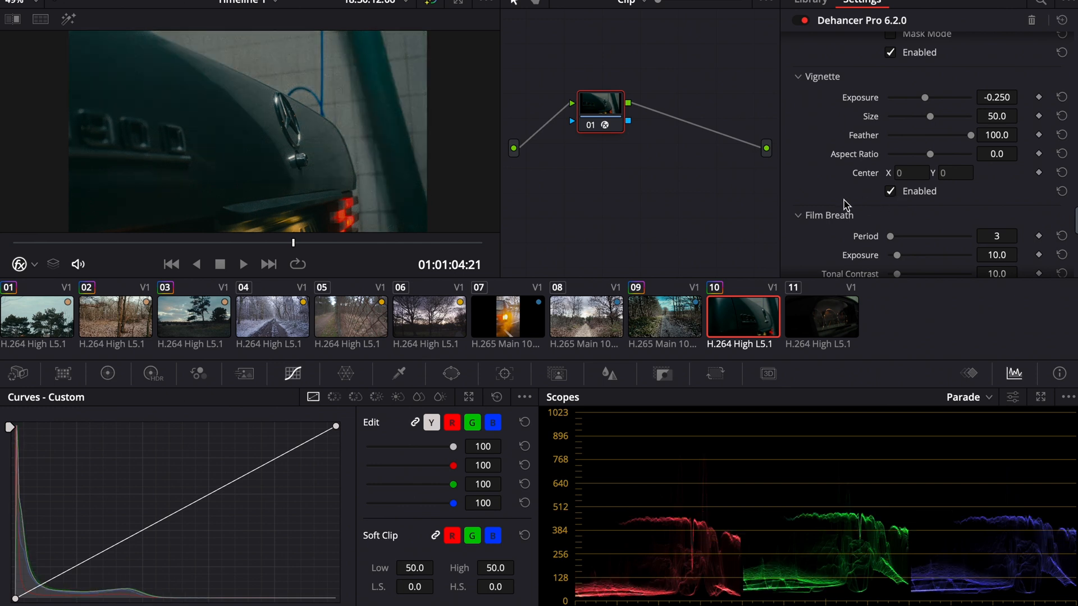
Scrub clip 10 back to its first frame at 01:01:01:22 and review its remaining Dehancer settings
scroll(844, 202, "down", 5)
left_click_drag(361, 241, 13, 247)
left_click(587, 125)
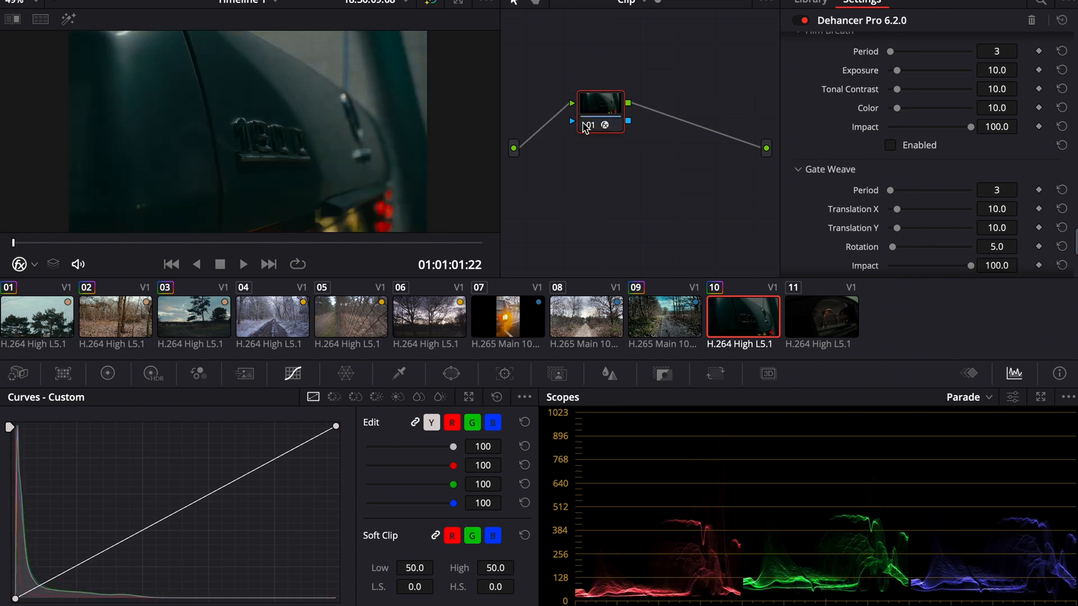
scroll(844, 138, "up", 15)
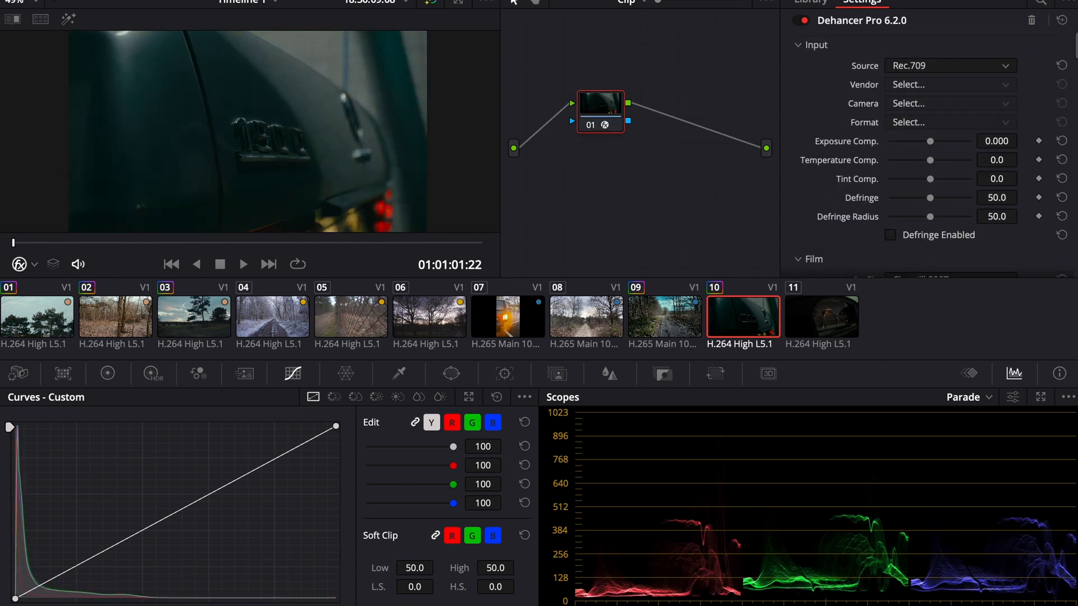
Crop the dark car clip at 01:01:01:22 in the edit timeline by 200 on both its left and right sides
key("shift+4")
left_click(768, 491)
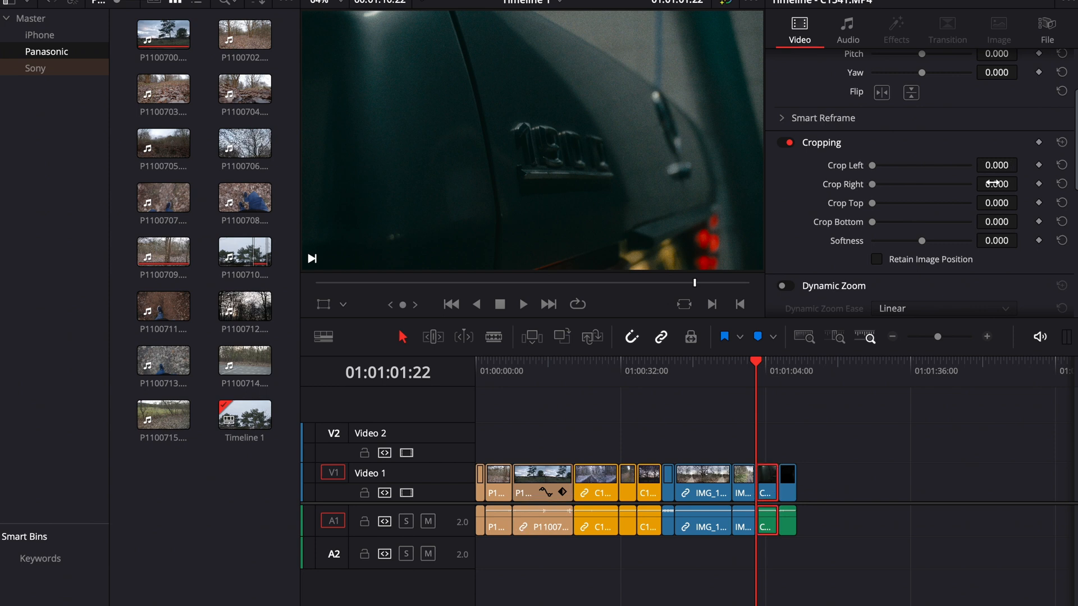
double_click(1008, 165)
type("200")
key("Return")
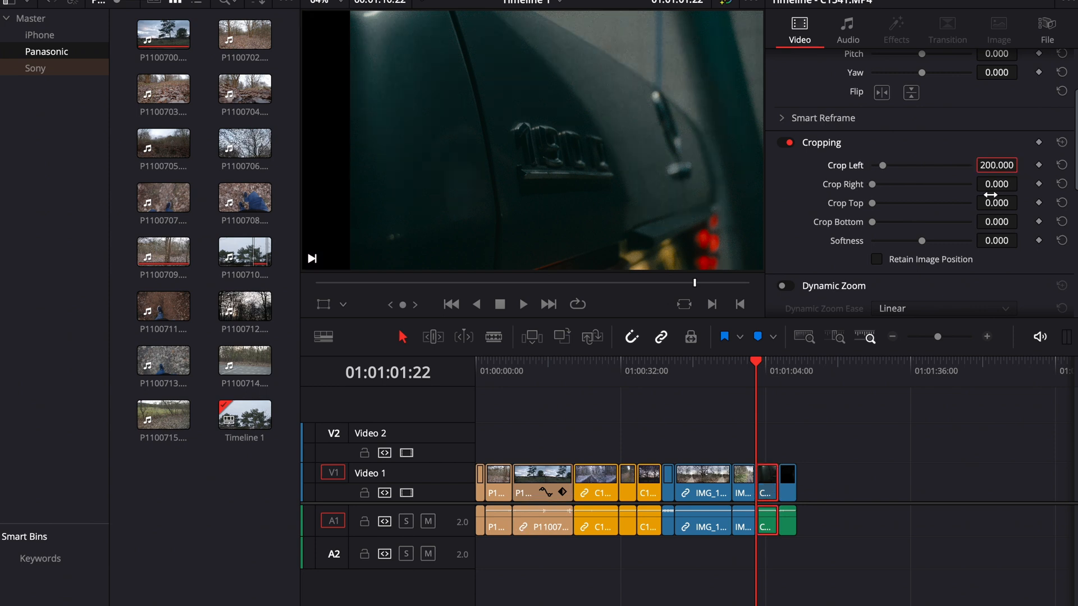
double_click(1007, 185)
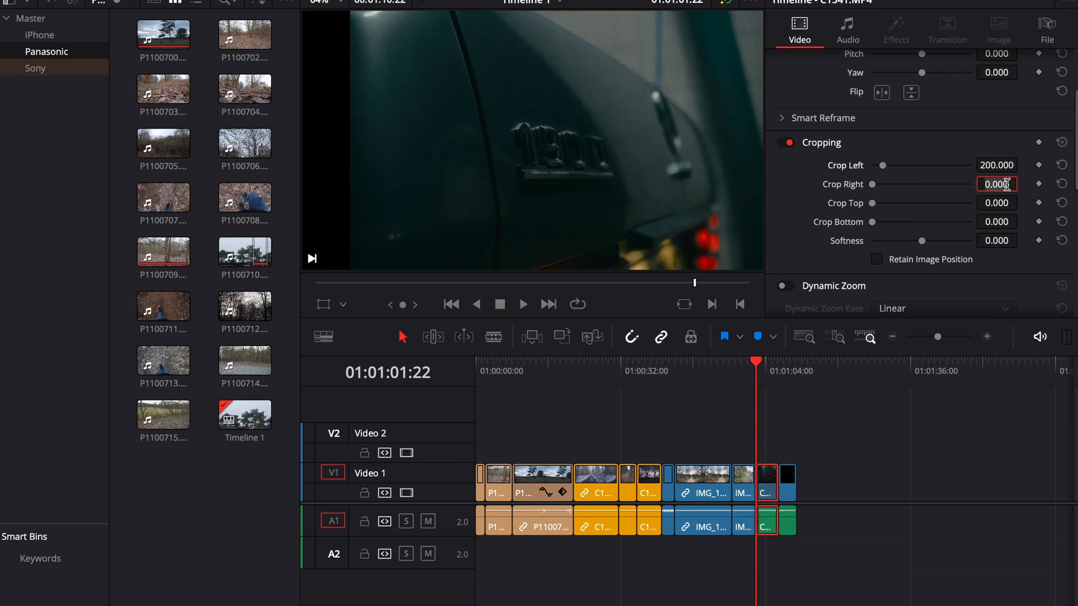
key("Return")
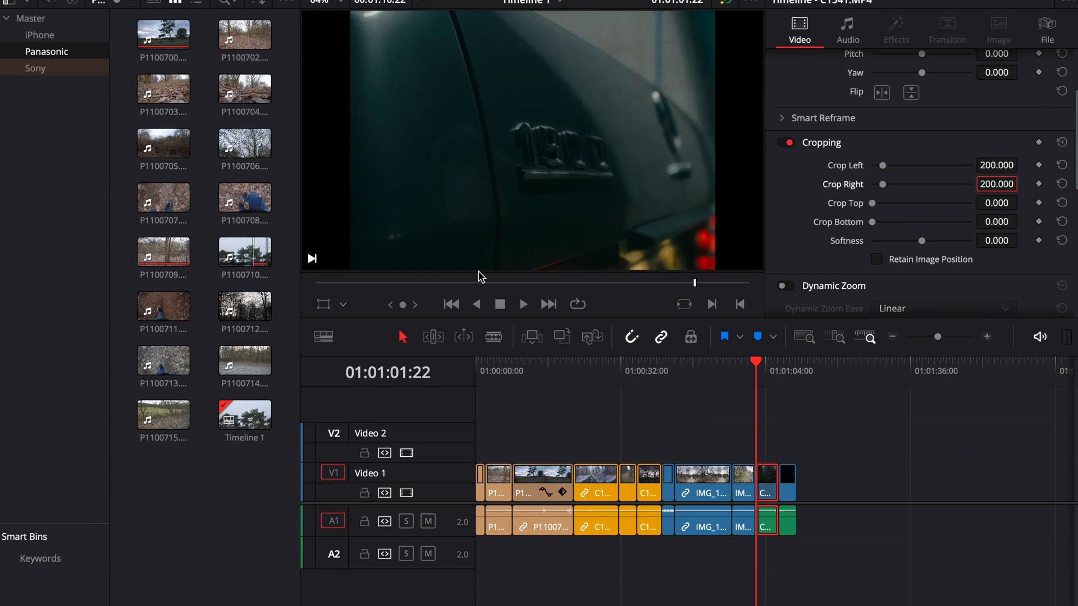